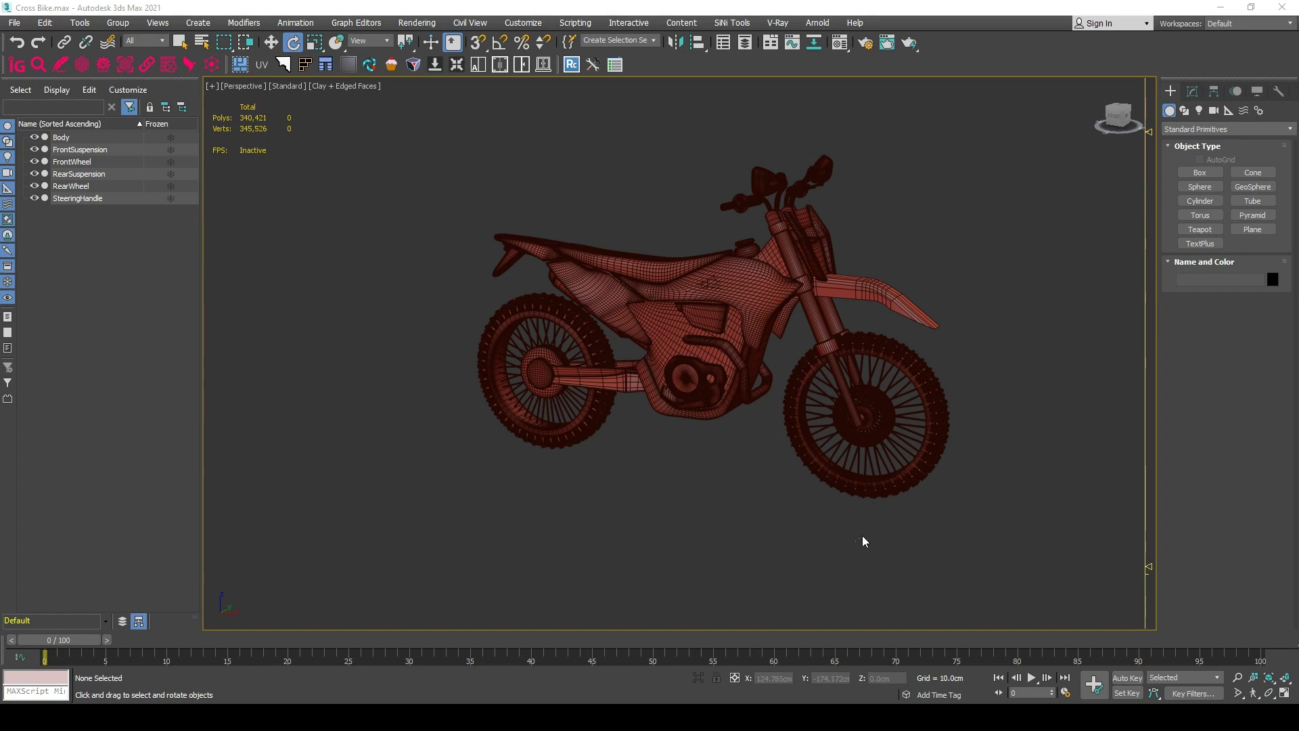
# - Examine the bike's separate parts by selecting the wheels, body, steering handle, front suspension and rear suspension one after another
pyautogui.click(874, 475)
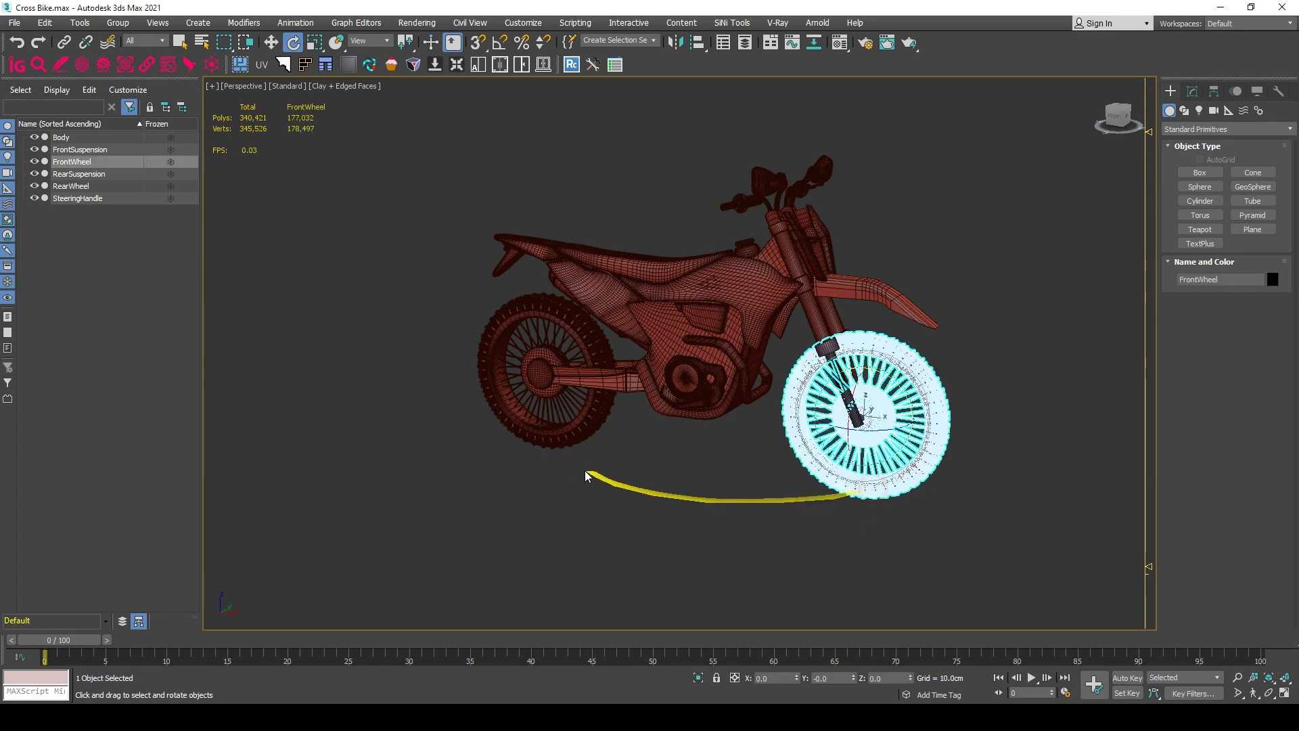
pyautogui.click(571, 435)
pyautogui.press('q')
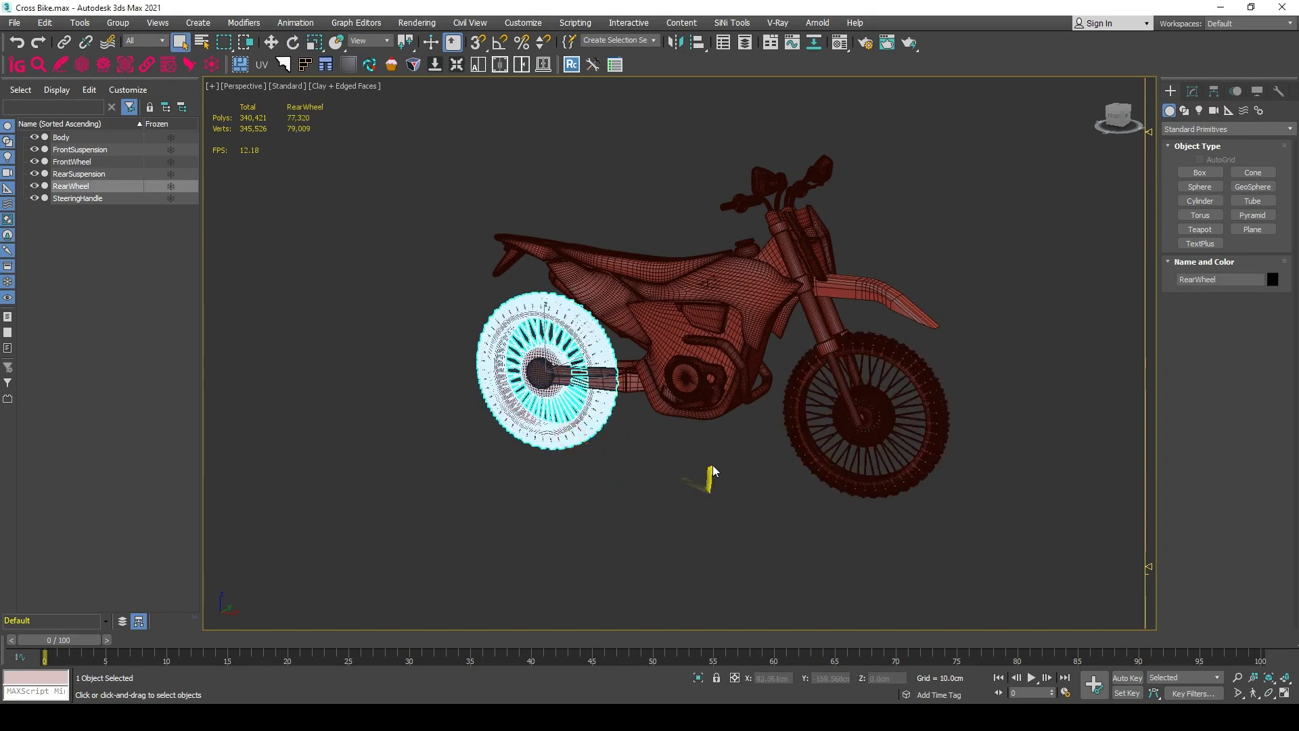
pyautogui.click(708, 318)
pyautogui.click(856, 289)
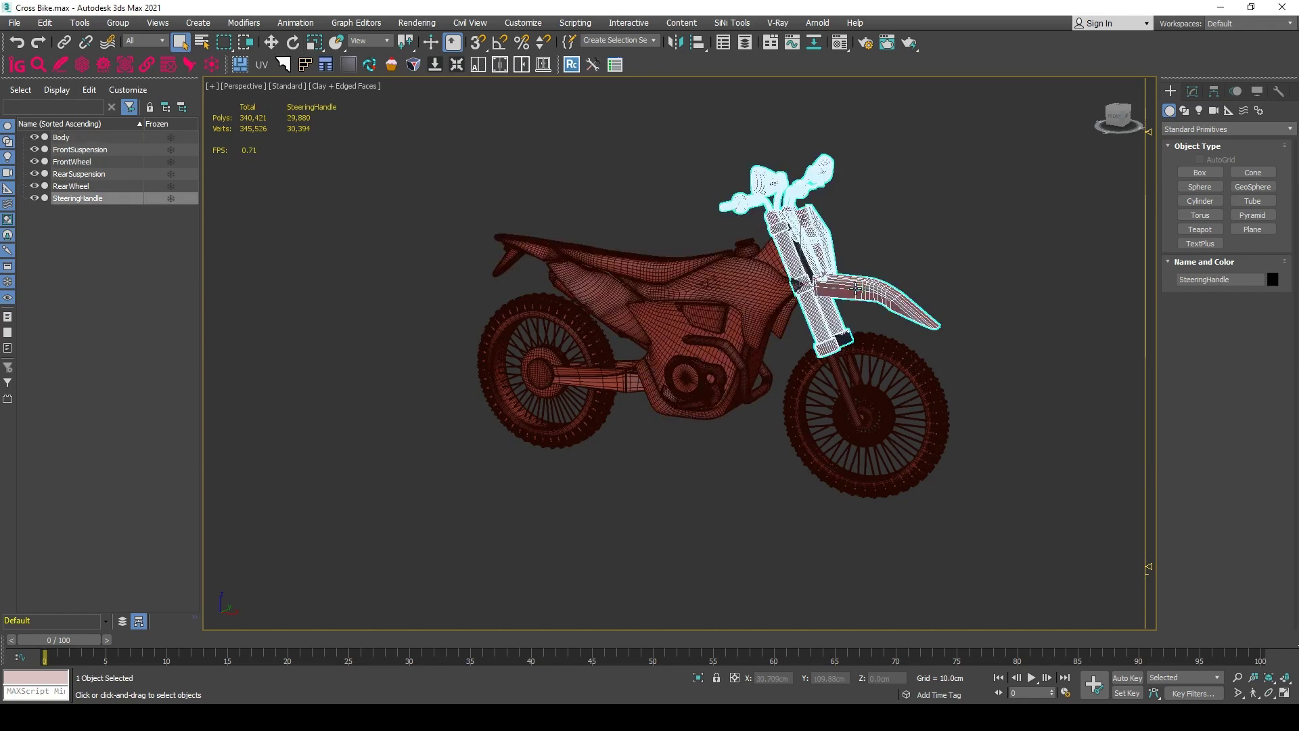
pyautogui.click(857, 420)
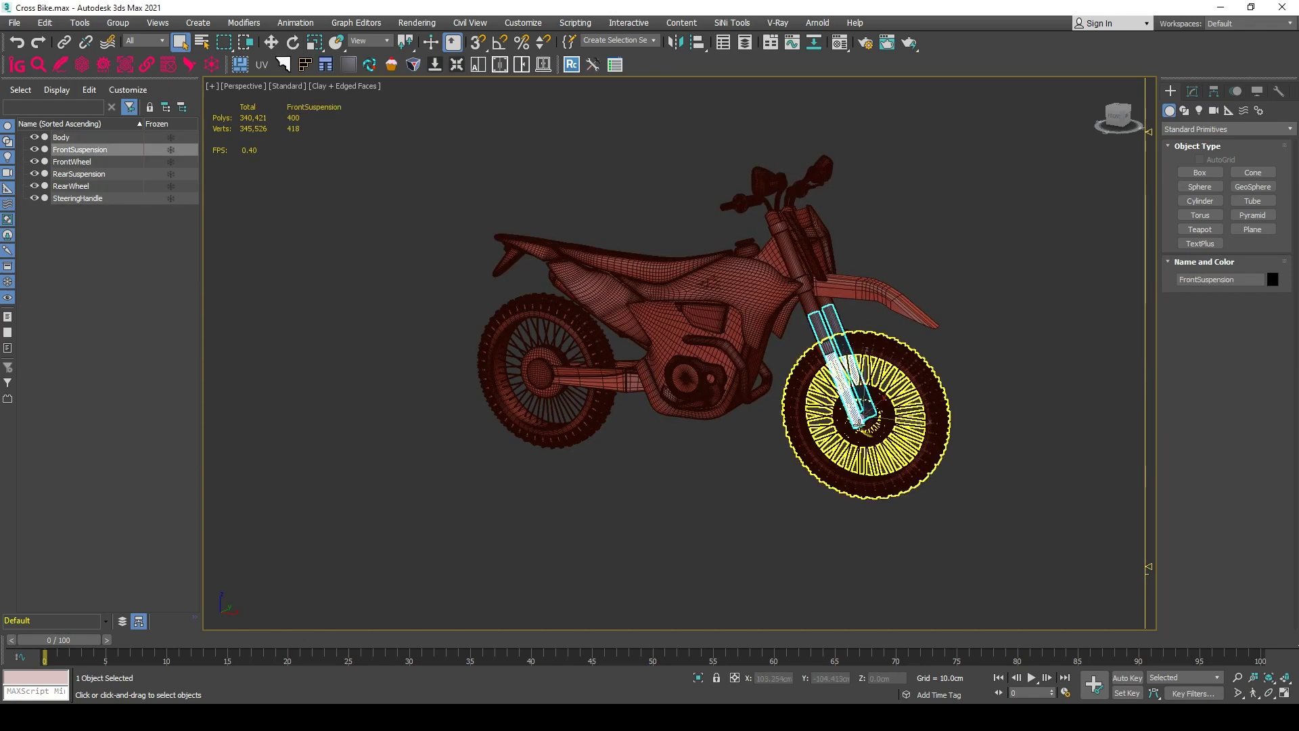
pyautogui.click(639, 374)
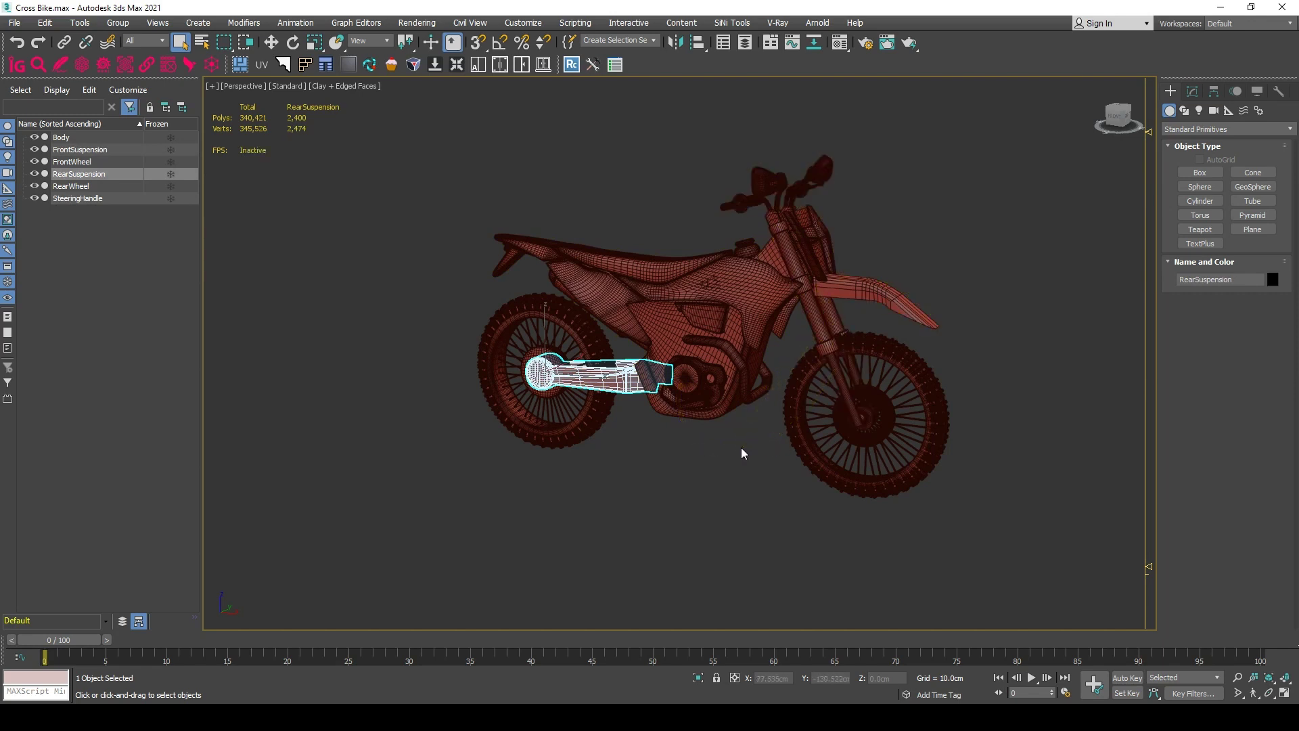
pyautogui.click(735, 485)
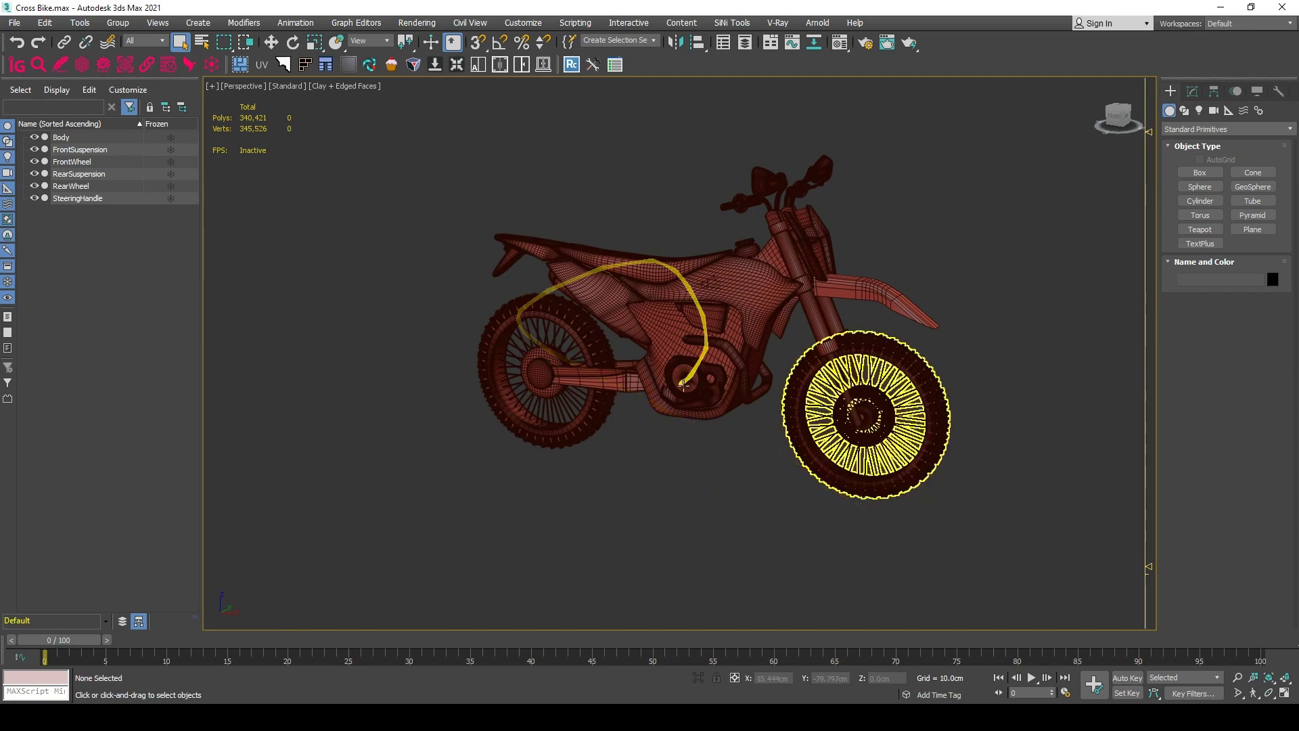
# - Inspect the Body's pivot placement from the top view and the front view
pyautogui.press('t')
pyautogui.scroll(-3, 650, 426)
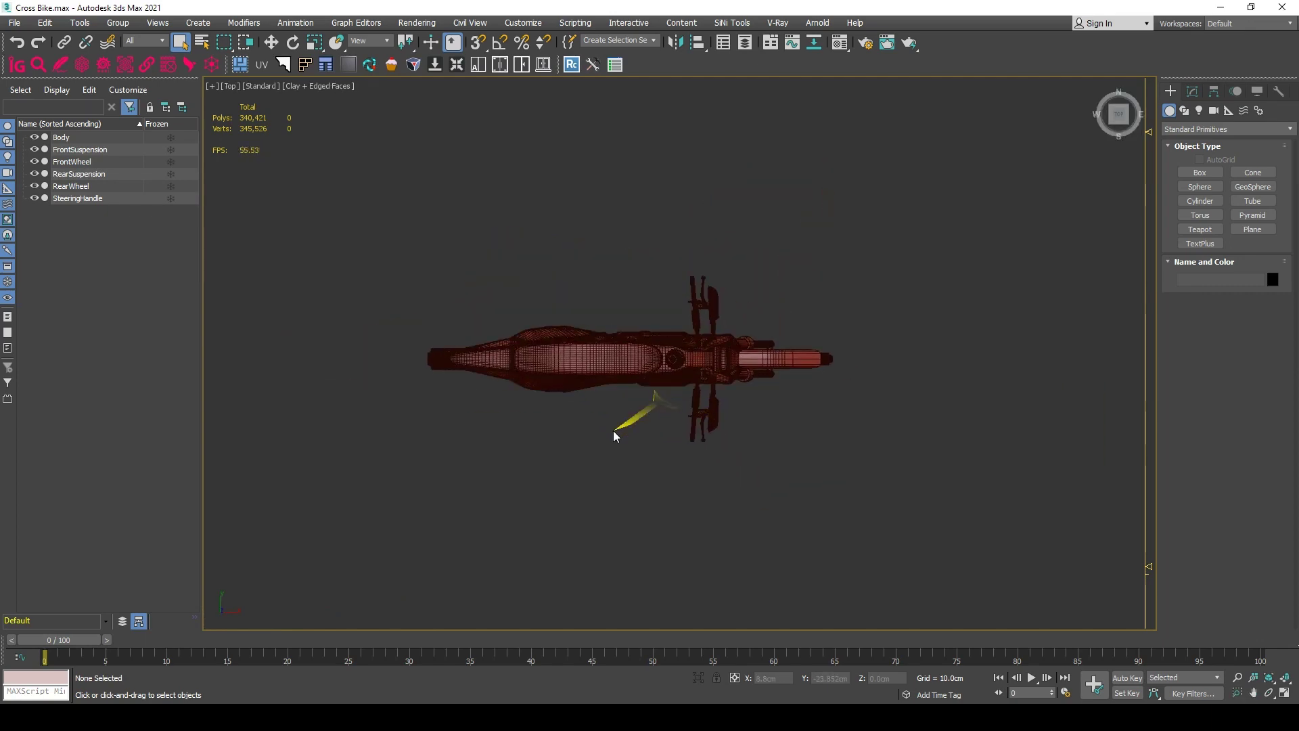
pyautogui.click(636, 356)
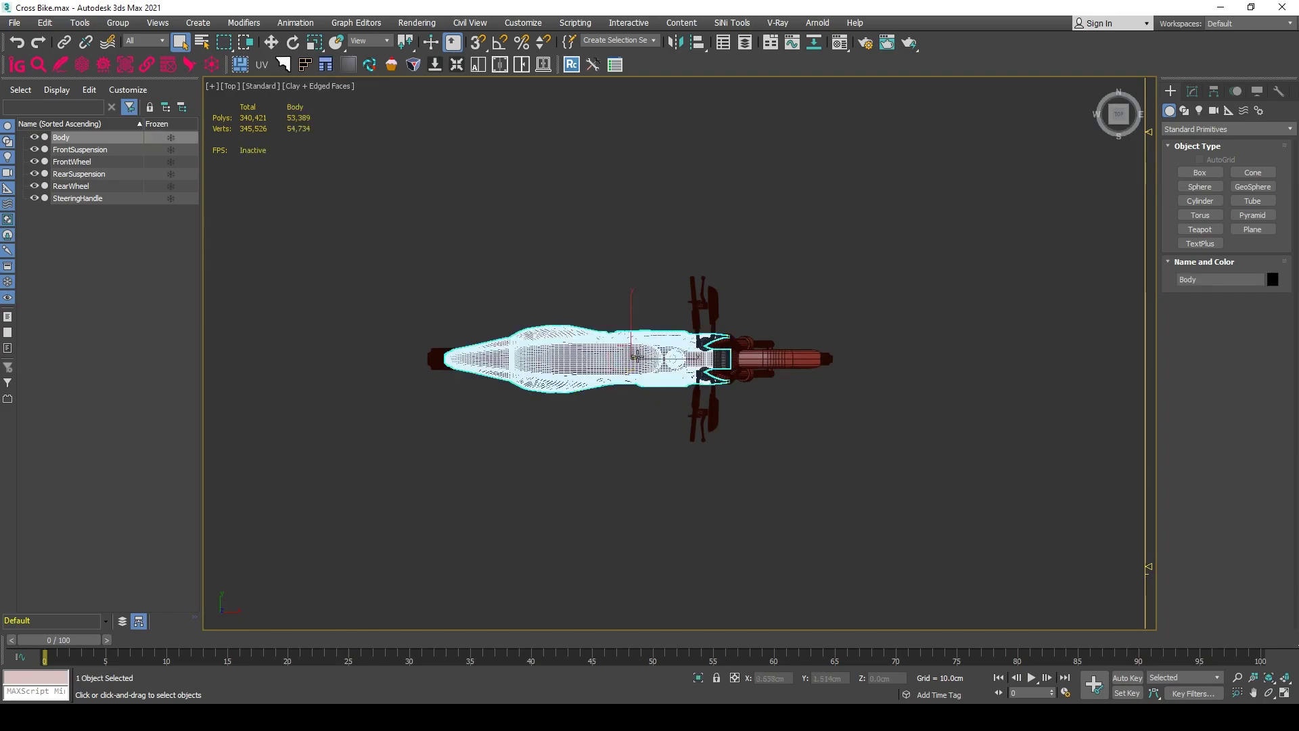
pyautogui.scroll(10, 637, 356)
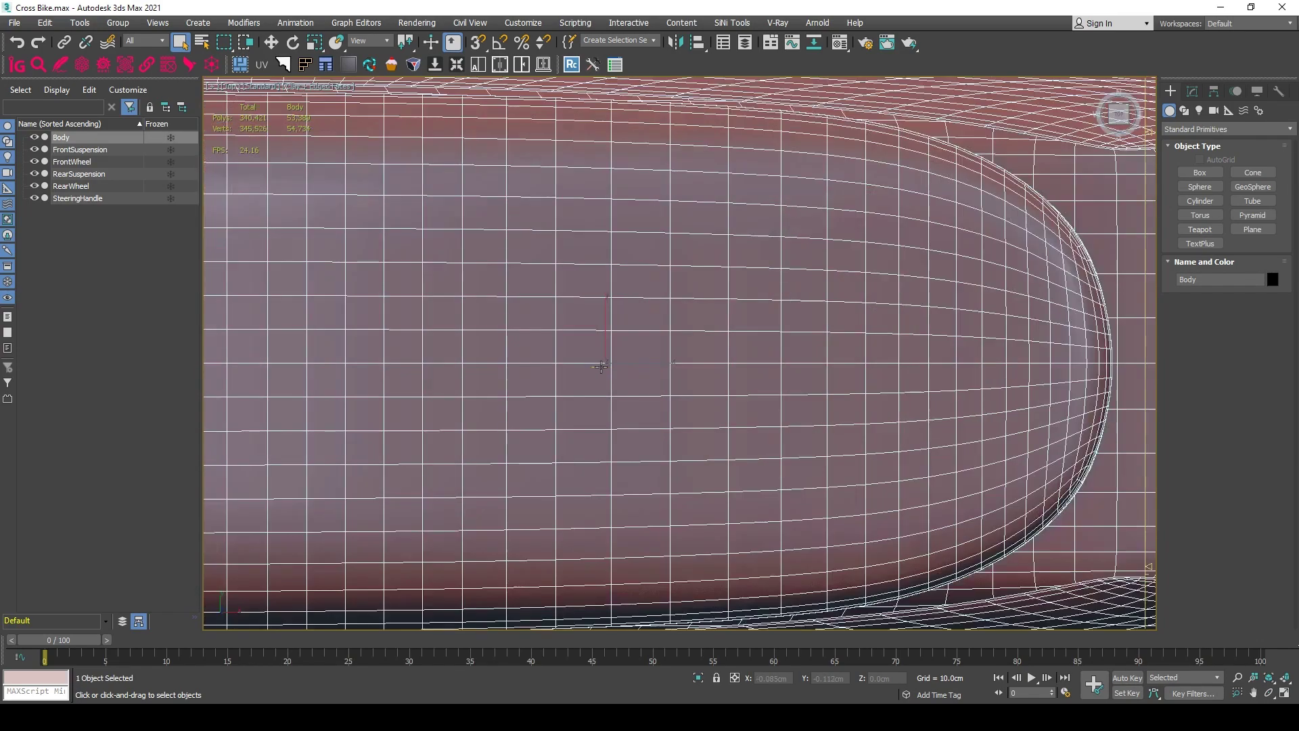
pyautogui.scroll(-10, 700, 379)
pyautogui.keyDown('alt'); pyautogui.moveTo(704, 405); pyautogui.dragTo(705, 344, button='middle'); pyautogui.keyUp('alt')
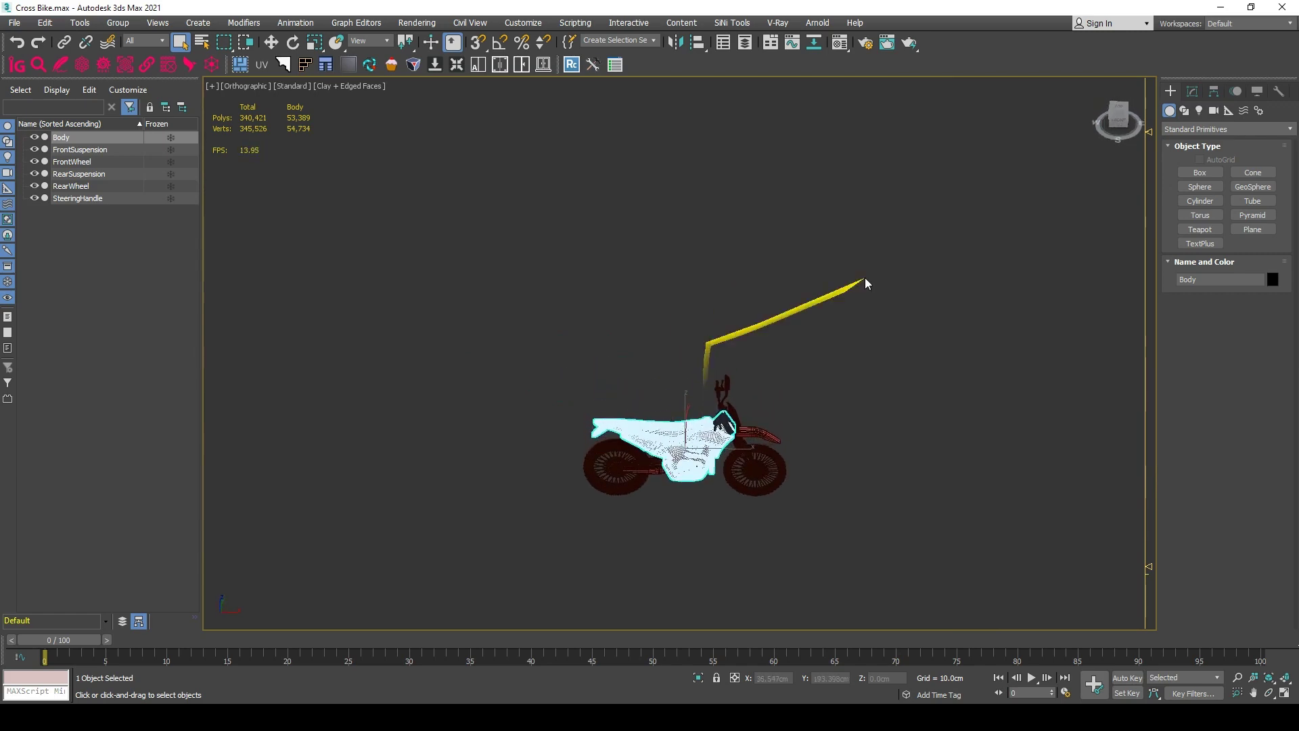
pyautogui.click(1120, 121)
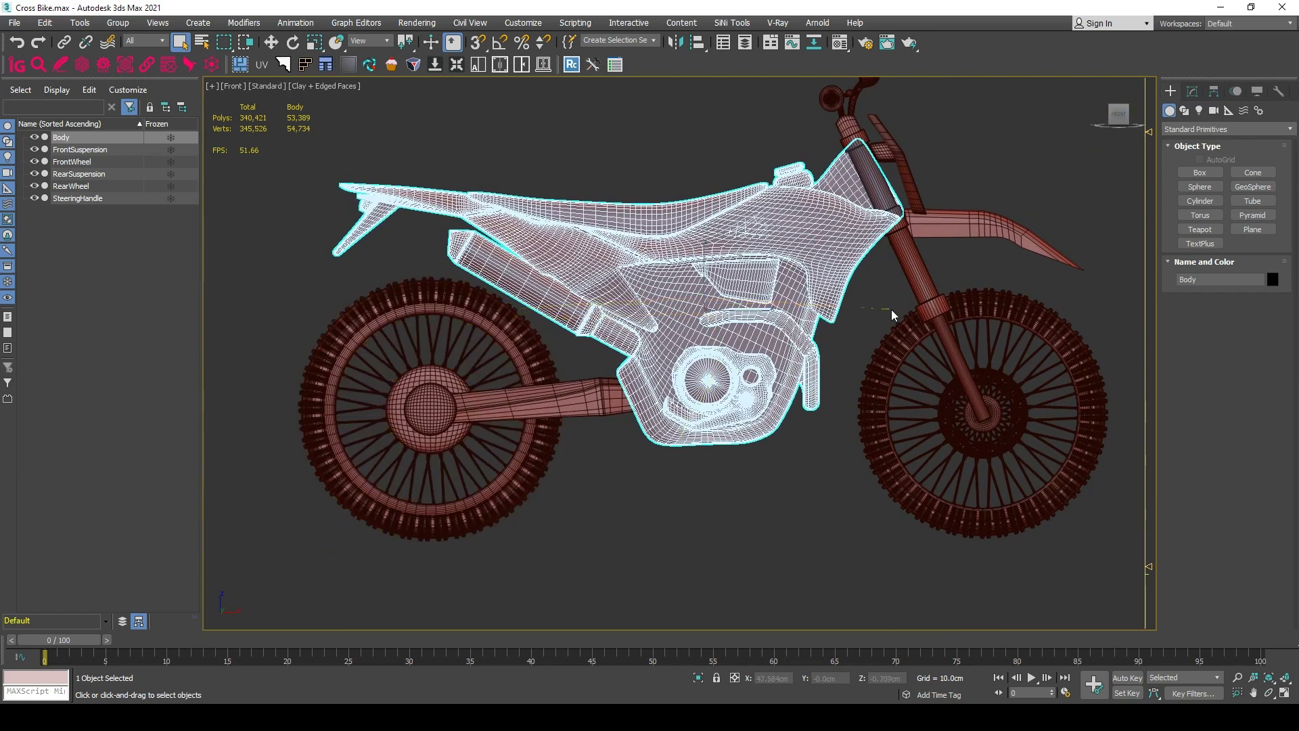
# - Hide the Body object
pyautogui.scroll(-4, 657, 337)
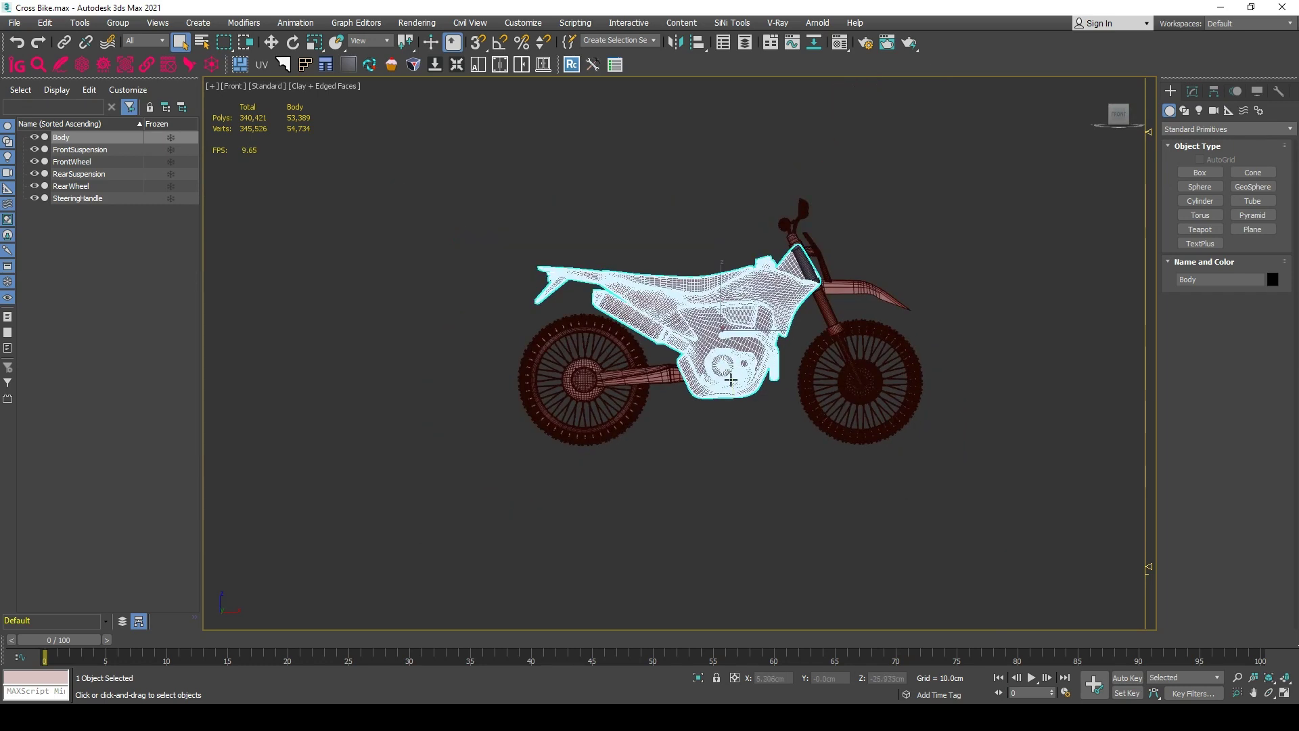
pyautogui.rightClick(743, 306)
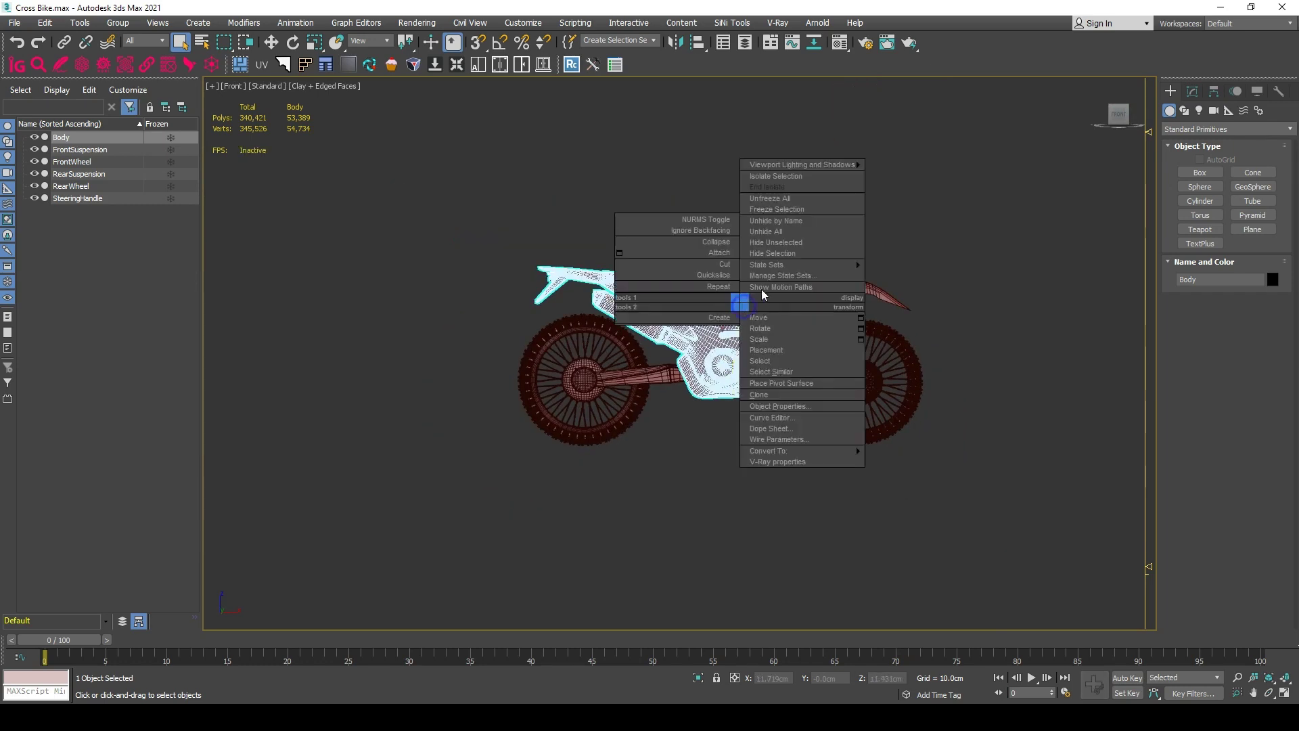
pyautogui.click(778, 254)
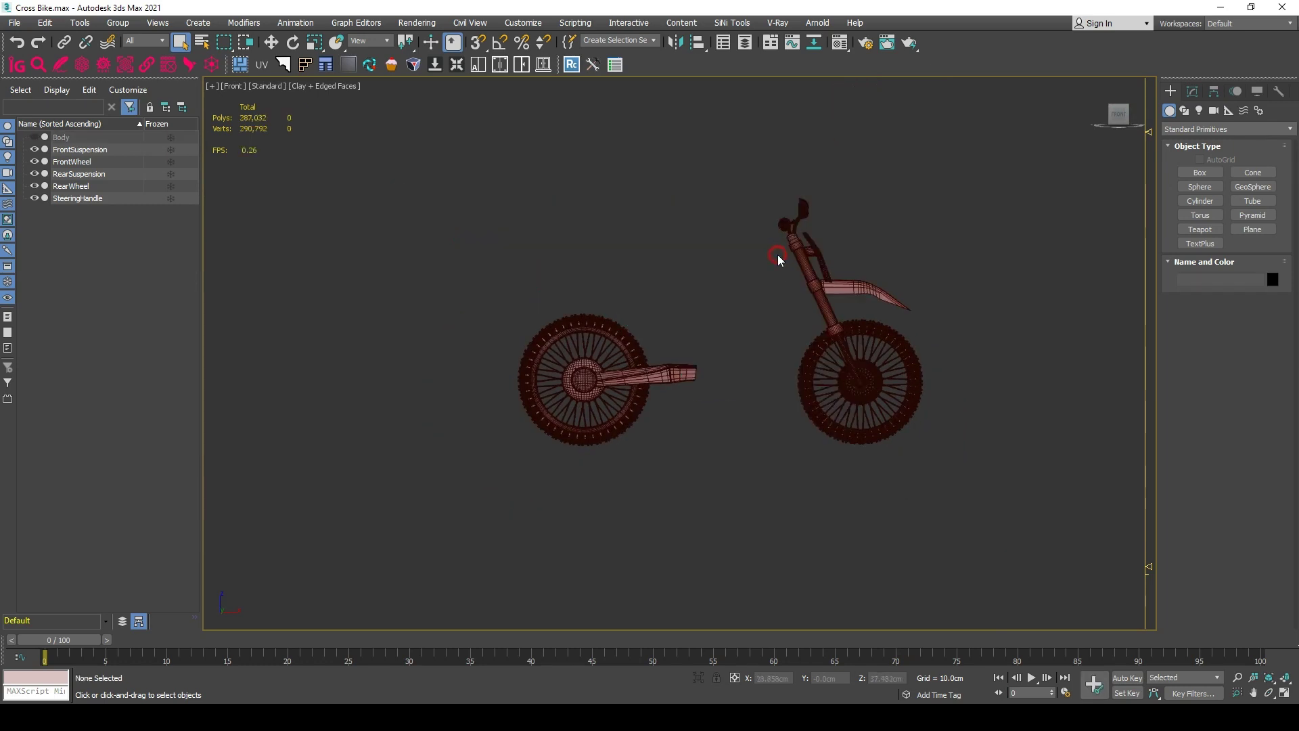
# - Check the pivots of the RearWheel and the FrontWheel with a trial rotation of each
pyautogui.click(624, 425)
pyautogui.press('e')
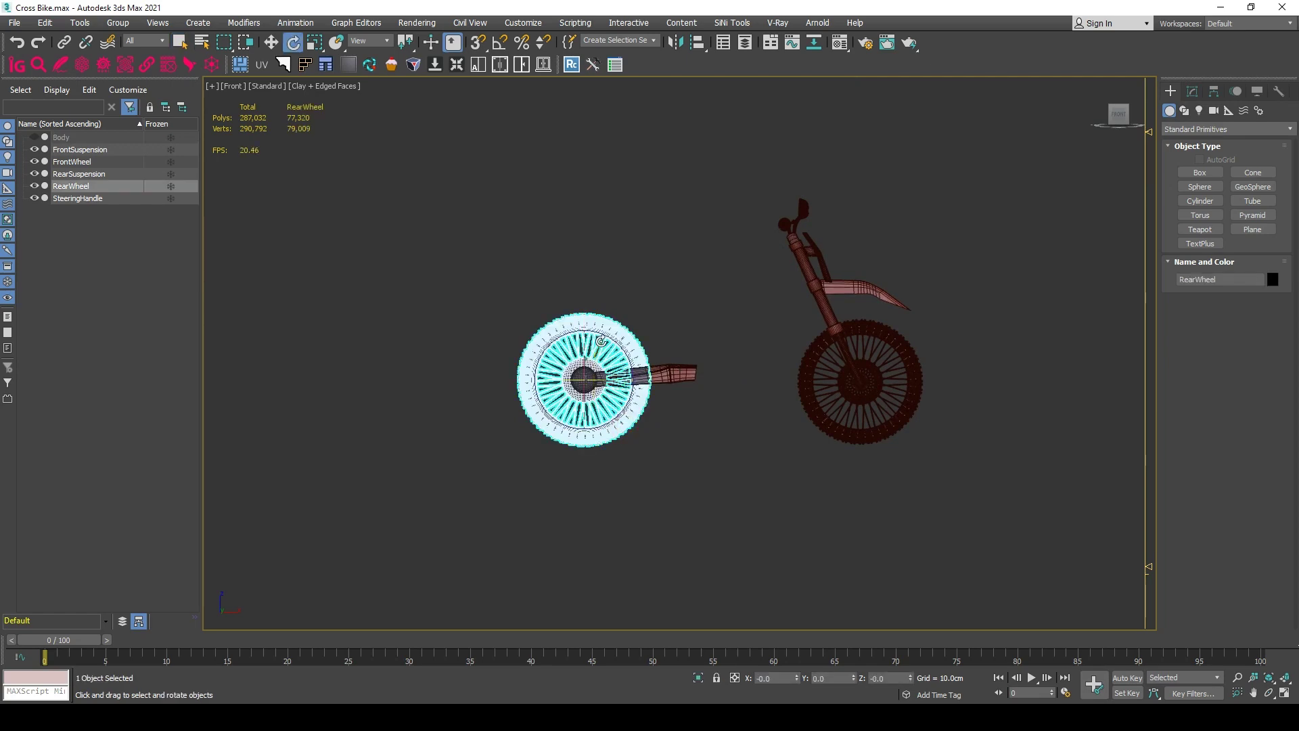
pyautogui.moveTo(601, 341); pyautogui.dragTo(970, 397)
pyautogui.click(862, 347)
pyautogui.moveTo(863, 347); pyautogui.dragTo(960, 437)
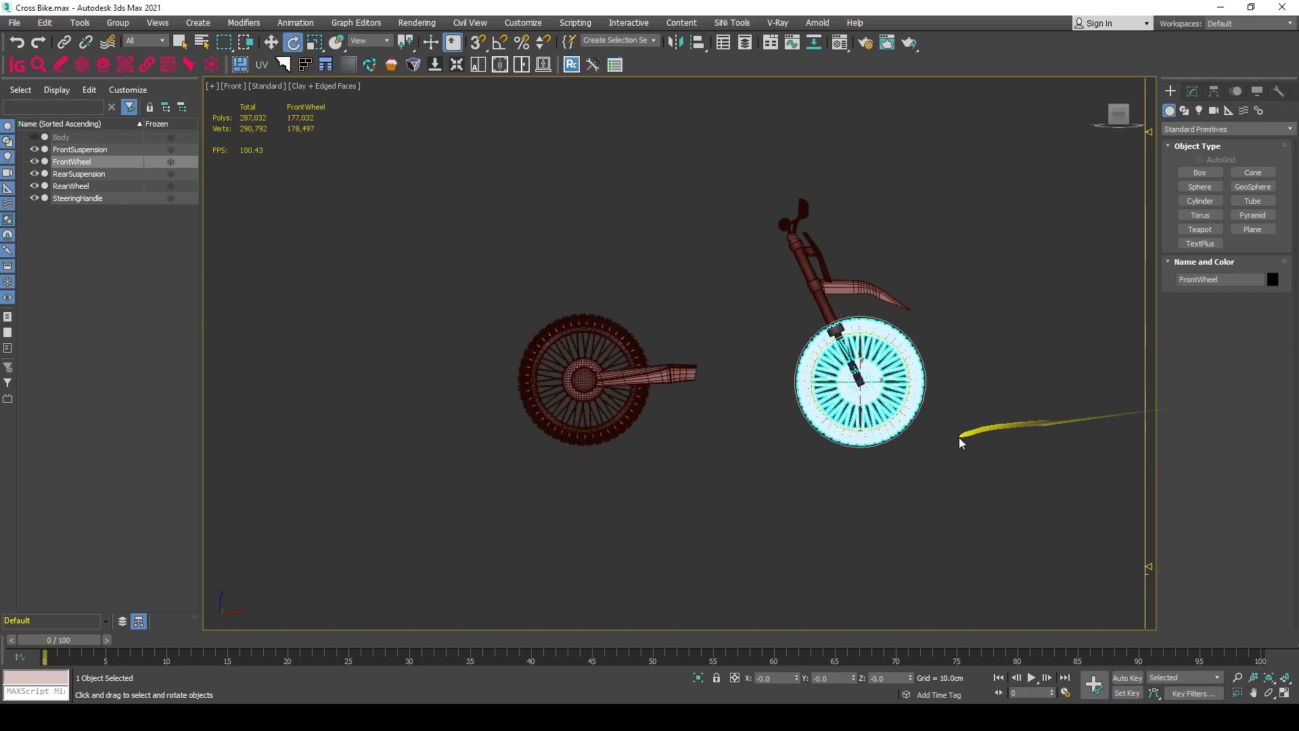
# - Select the FrontWheel and RearWheel together and hide them
pyautogui.click(954, 438)
pyautogui.click(910, 433)
pyautogui.keyDown('ctrl'); pyautogui.click(576, 436); pyautogui.keyUp('ctrl')
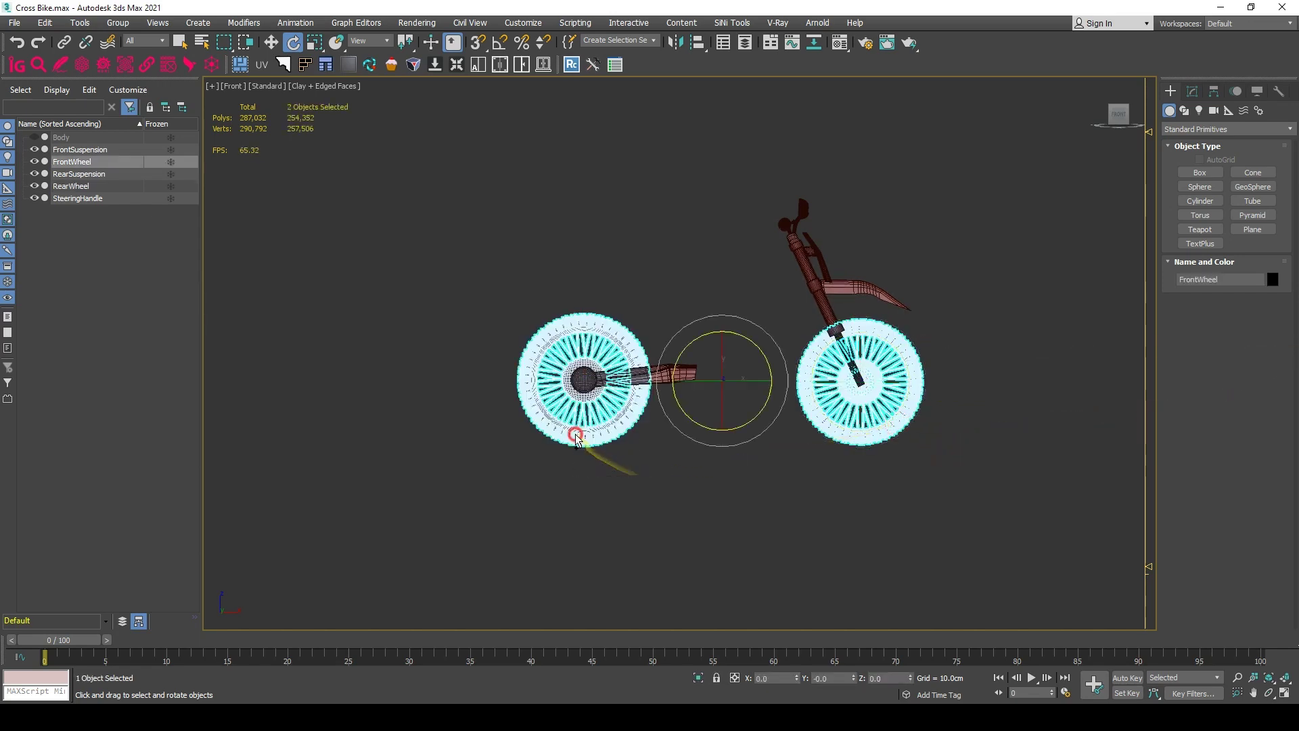
pyautogui.rightClick(576, 439)
pyautogui.click(704, 379)
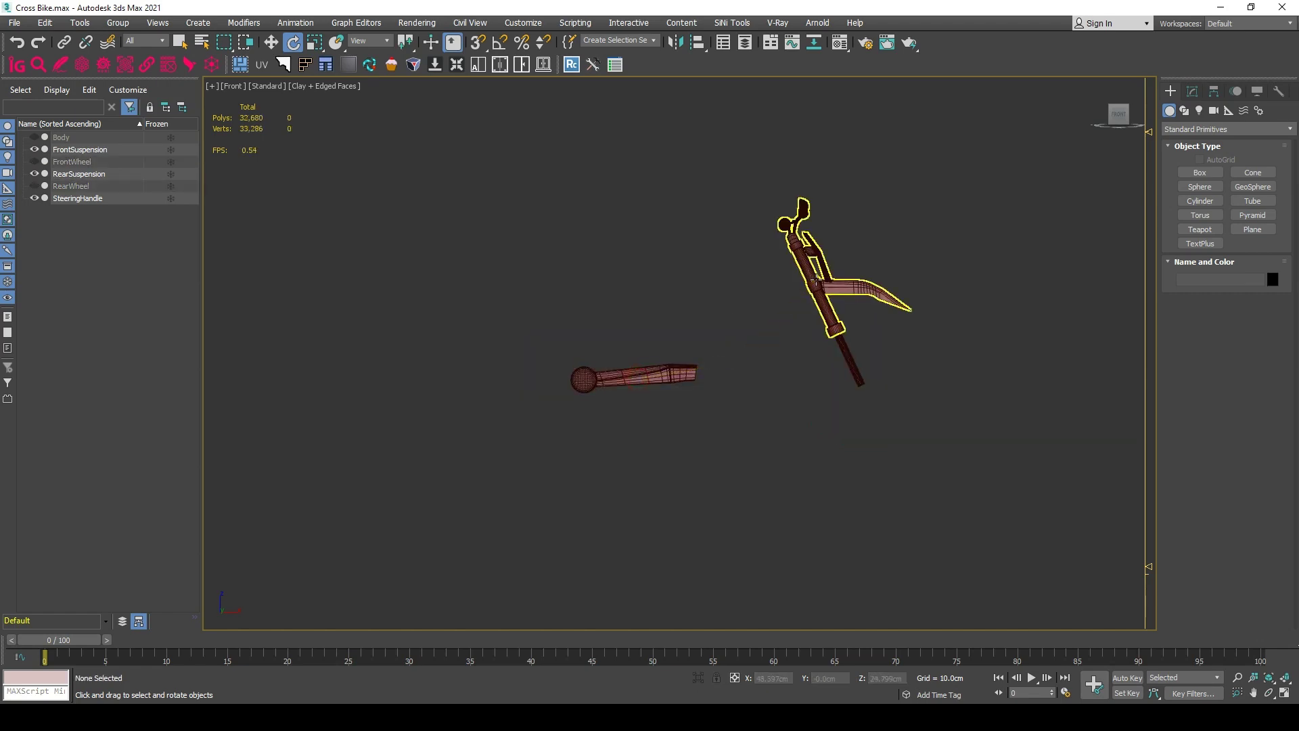
# - Rotate the SteeringHandle 25 degrees in the front view so its fork tubes stand vertical, with angle snap turned on
pyautogui.click(816, 278)
pyautogui.scroll(3, 825, 261)
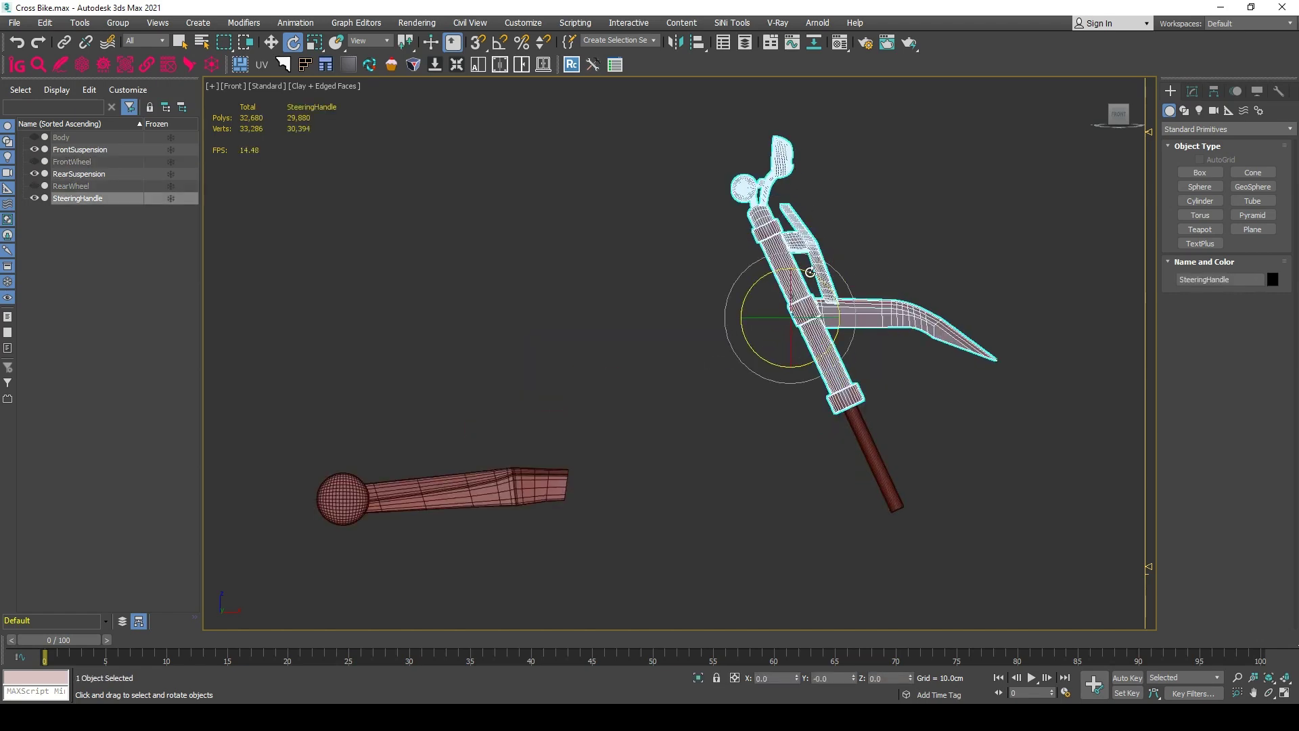
pyautogui.moveTo(810, 272); pyautogui.dragTo(816, 417)
pyautogui.press('a')
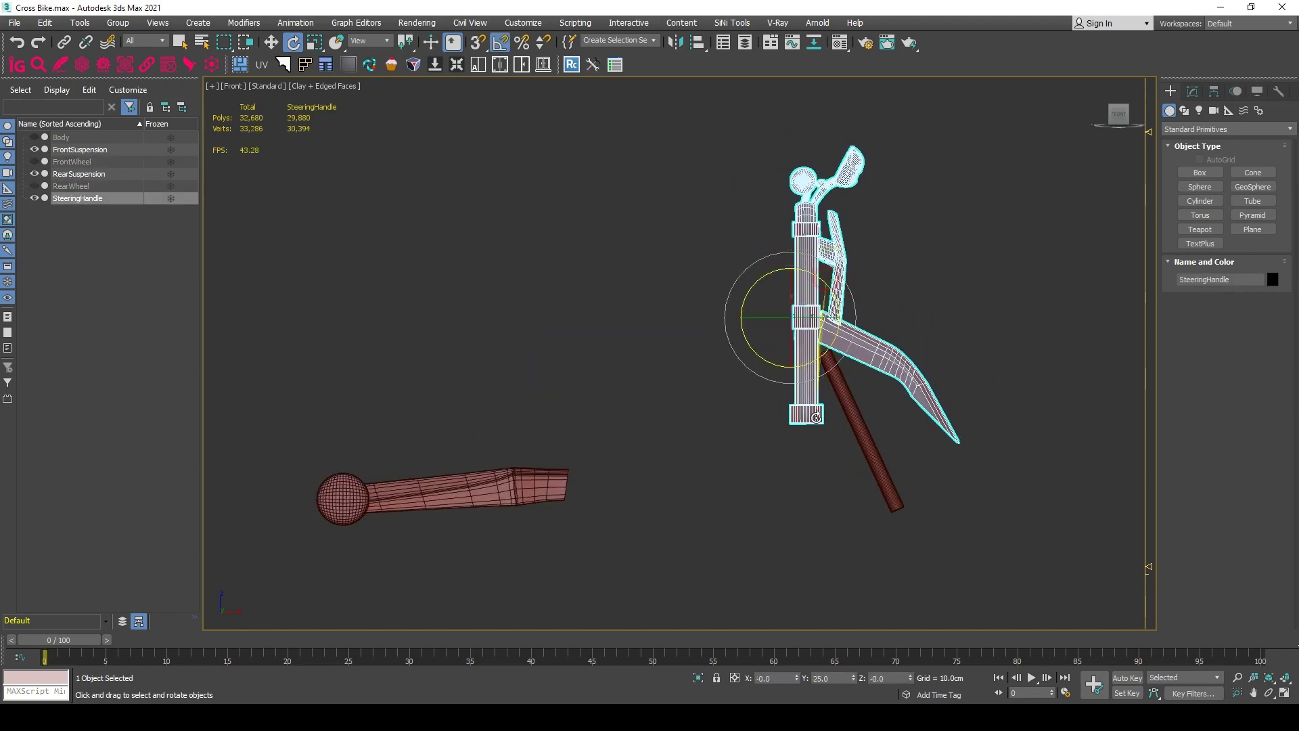
pyautogui.scroll(5, 811, 359)
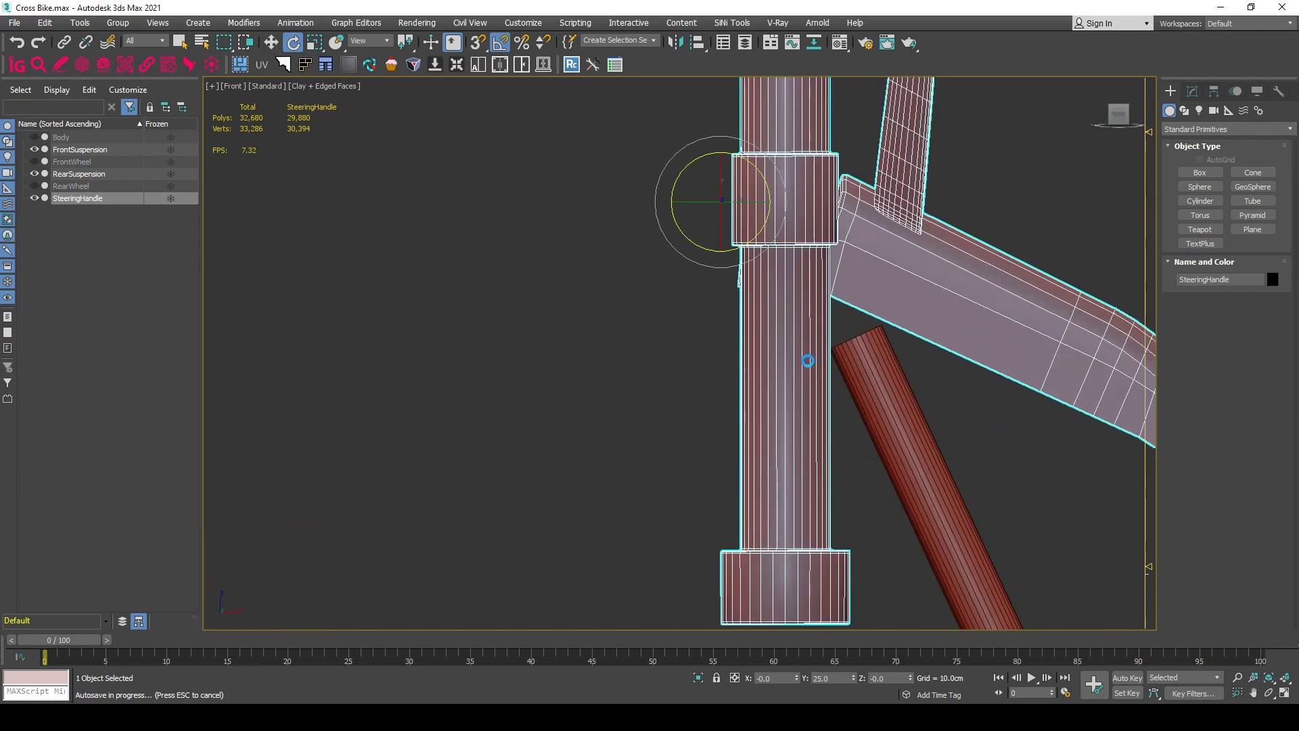
# - Move the SteeringHandle horizontally forward, clear of the front suspension, to about X 93 cm
pyautogui.scroll(-6, 808, 361)
pyautogui.press('w')
pyautogui.moveTo(732, 327); pyautogui.dragTo(924, 327)
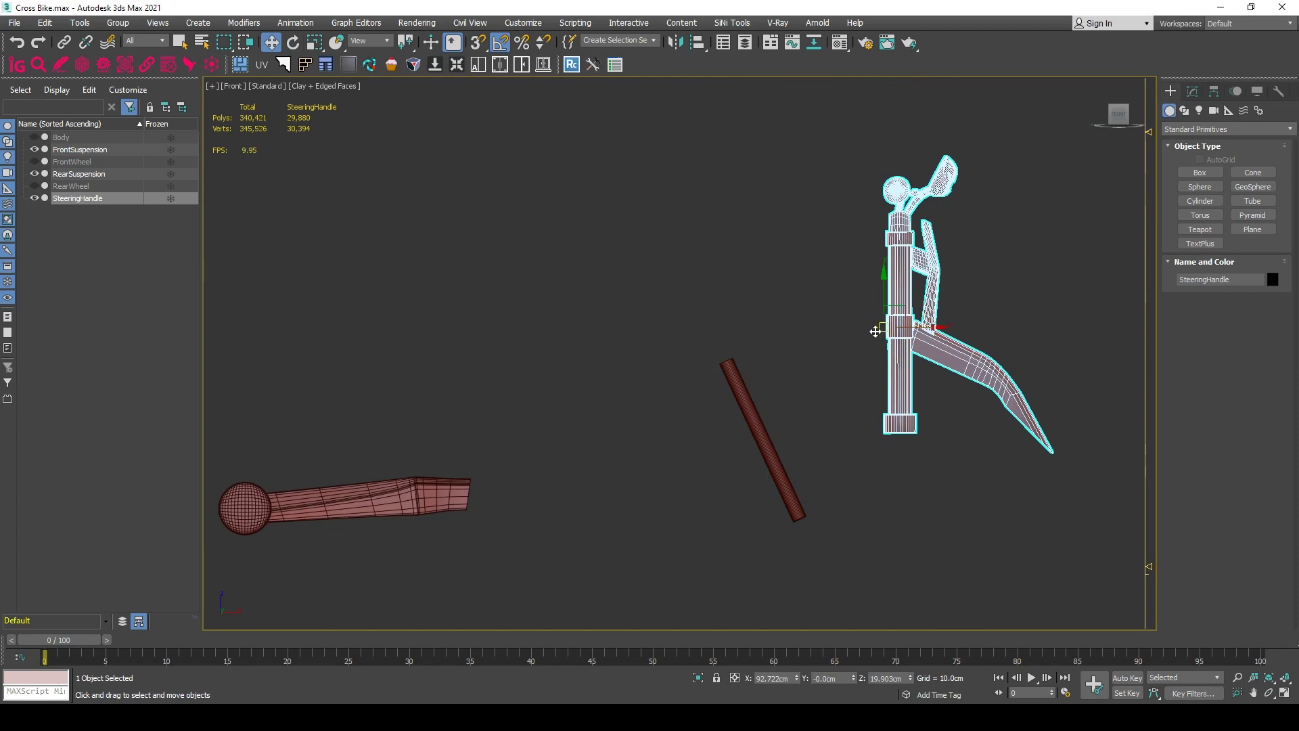
# - Inspect the SteeringHandle's pivot and its alignment with the fork tubes from the top view
pyautogui.press('t')
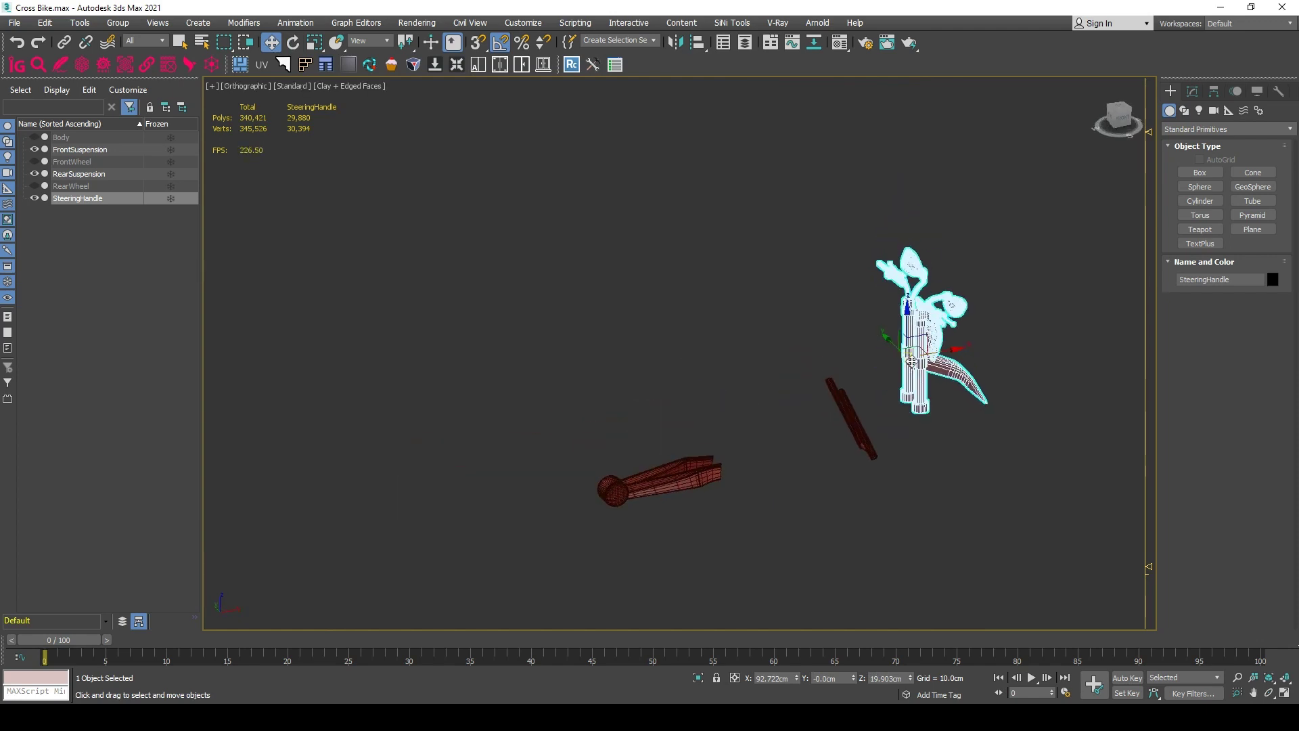
pyautogui.scroll(3, 626, 369)
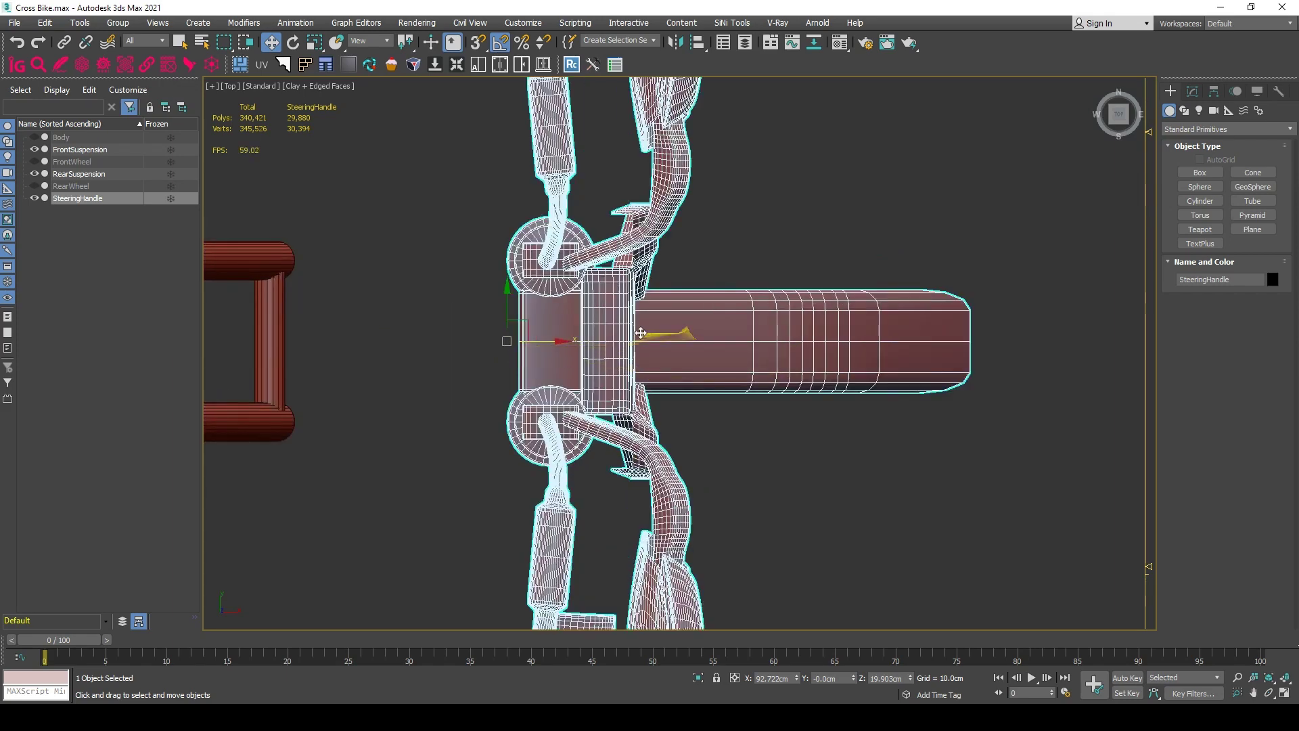
pyautogui.scroll(2, 498, 354)
pyautogui.scroll(-4, 837, 328)
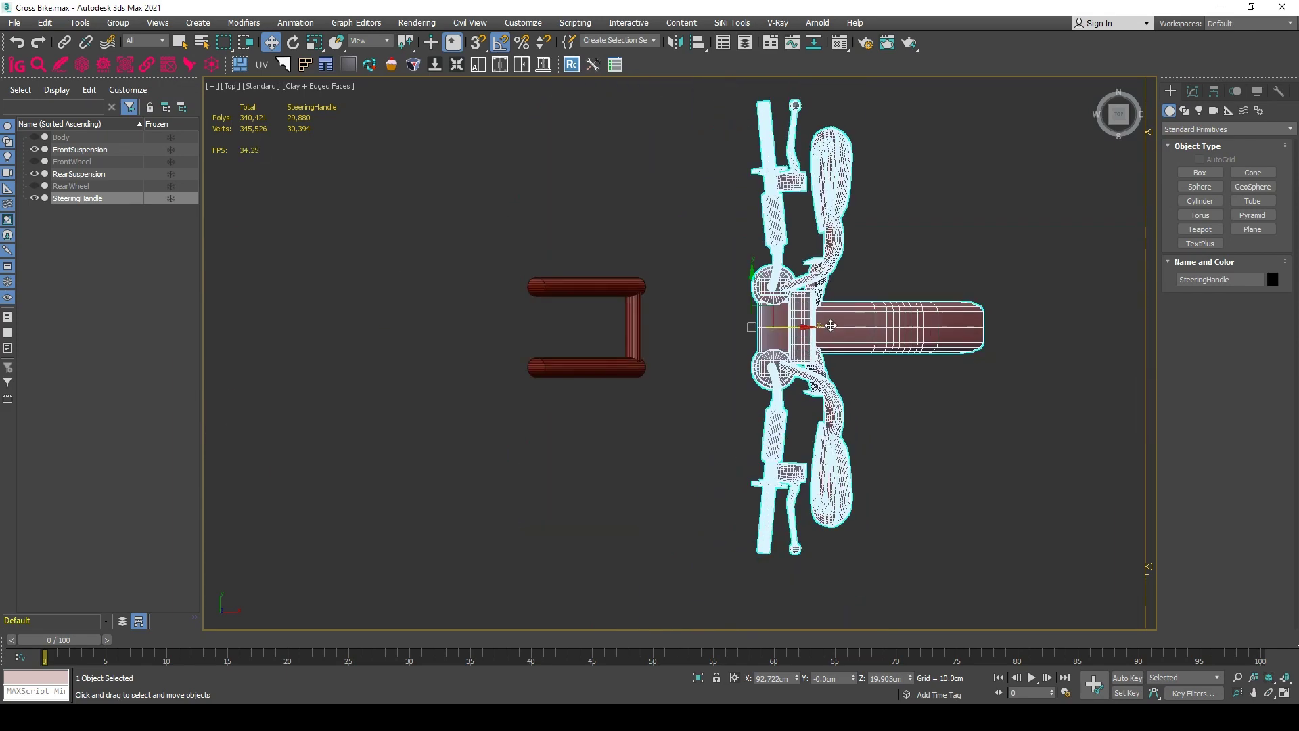
pyautogui.keyDown('alt'); pyautogui.moveTo(837, 327); pyautogui.dragTo(821, 264, button='middle'); pyautogui.keyUp('alt')
# - Hide the SteeringHandle in the front view
pyautogui.click(1120, 131)
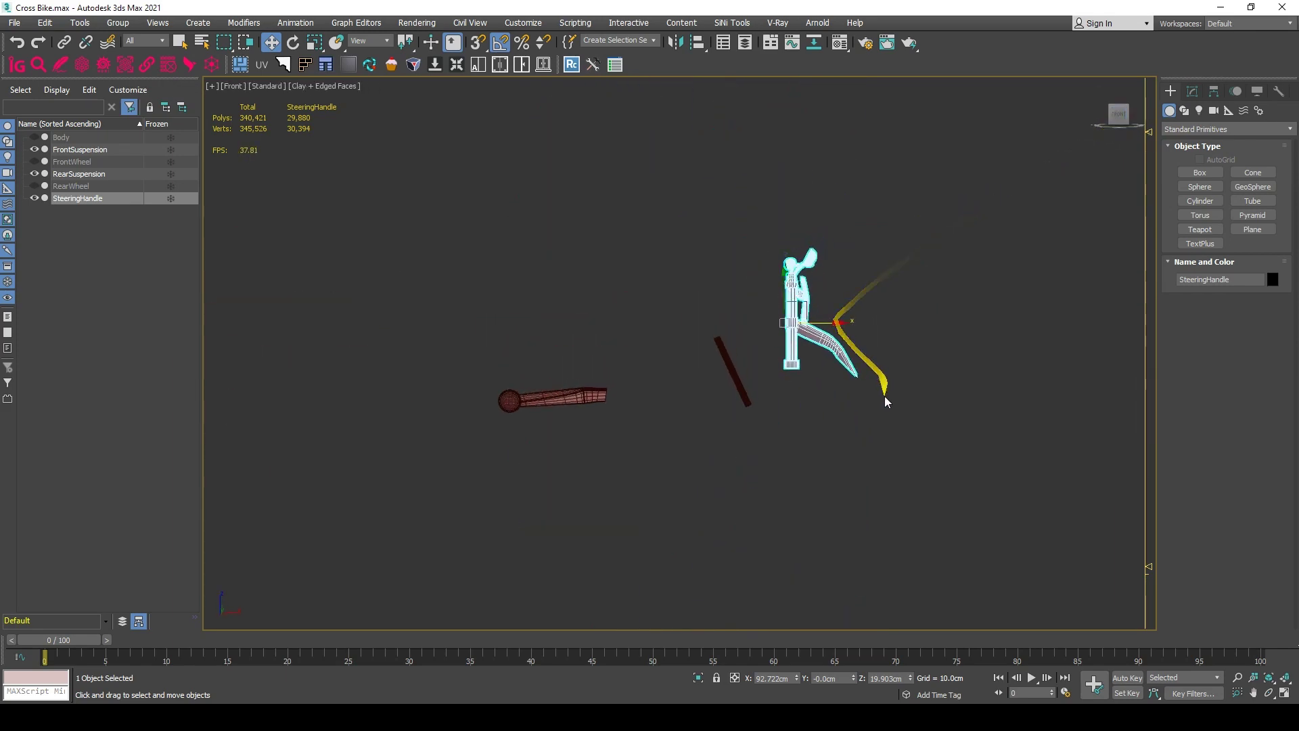
pyautogui.rightClick(858, 265)
pyautogui.click(879, 219)
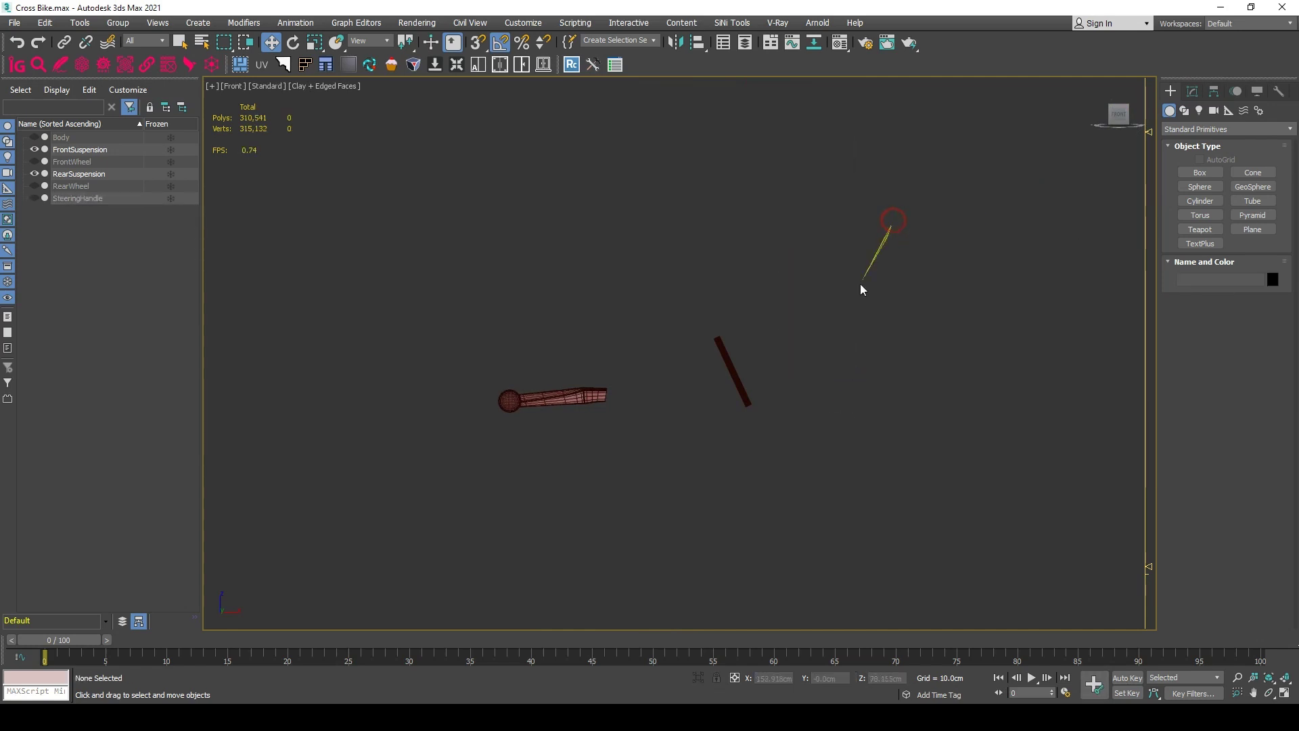
# - Inspect the RearSuspension's pivot at its round hub end
pyautogui.click(543, 399)
pyautogui.scroll(4, 507, 400)
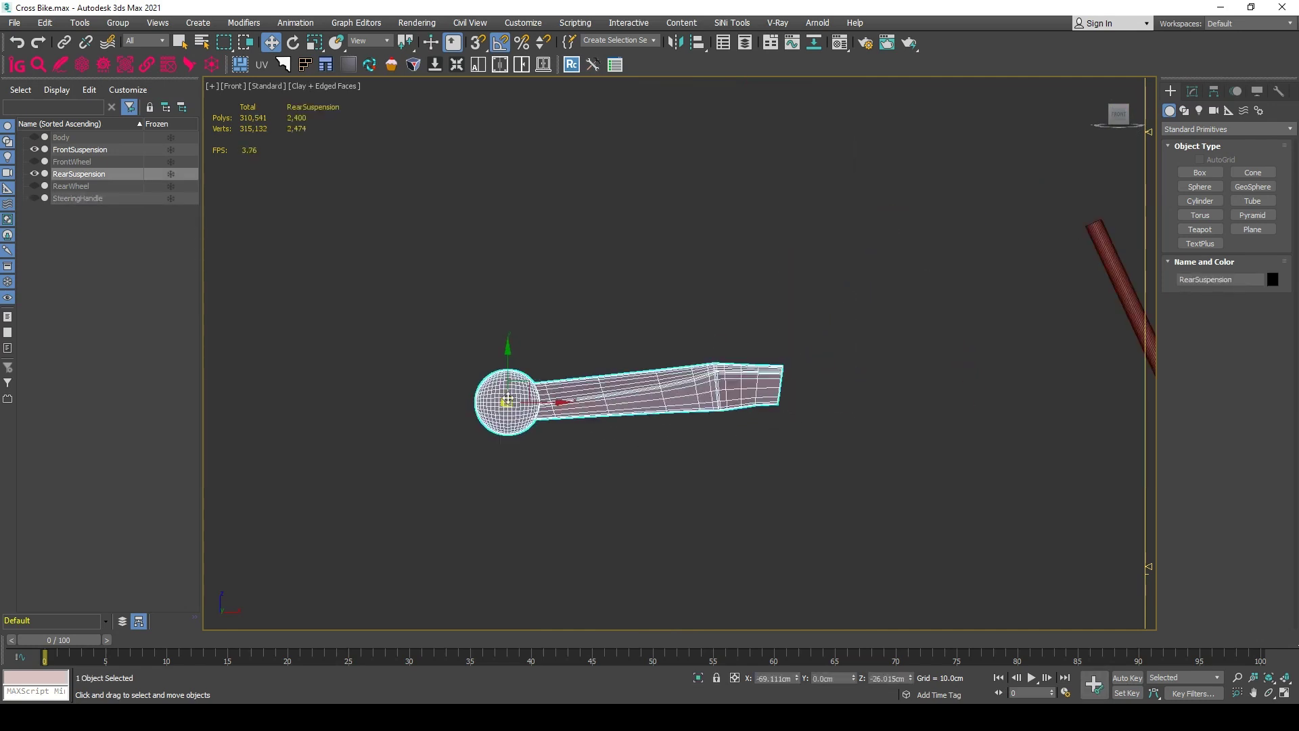
pyautogui.scroll(-4, 576, 386)
# - Unhide all parts of the bike
pyautogui.click(877, 393)
pyautogui.rightClick(778, 375)
pyautogui.click(839, 309)
# - Compare the pivots of the RearSuspension and FrontSuspension with the centres of their wheels
pyautogui.click(534, 392)
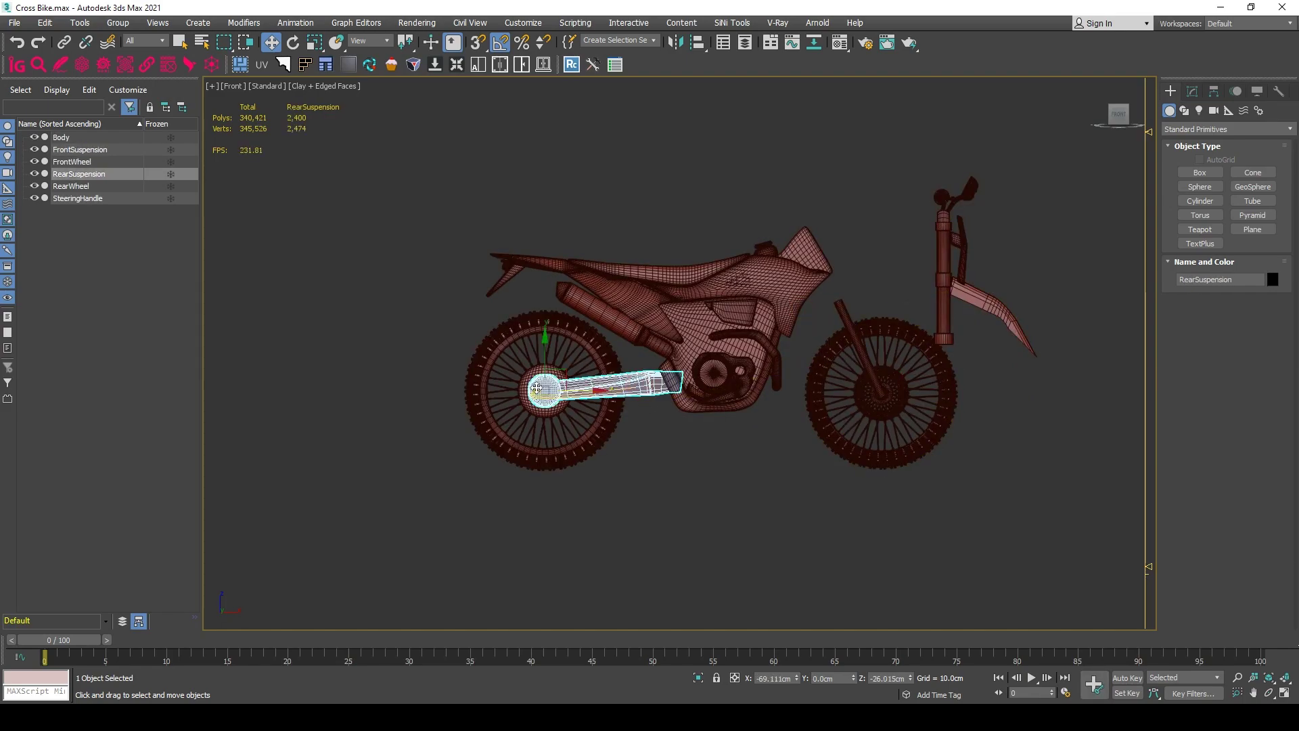
pyautogui.scroll(5, 883, 394)
pyautogui.click(898, 397)
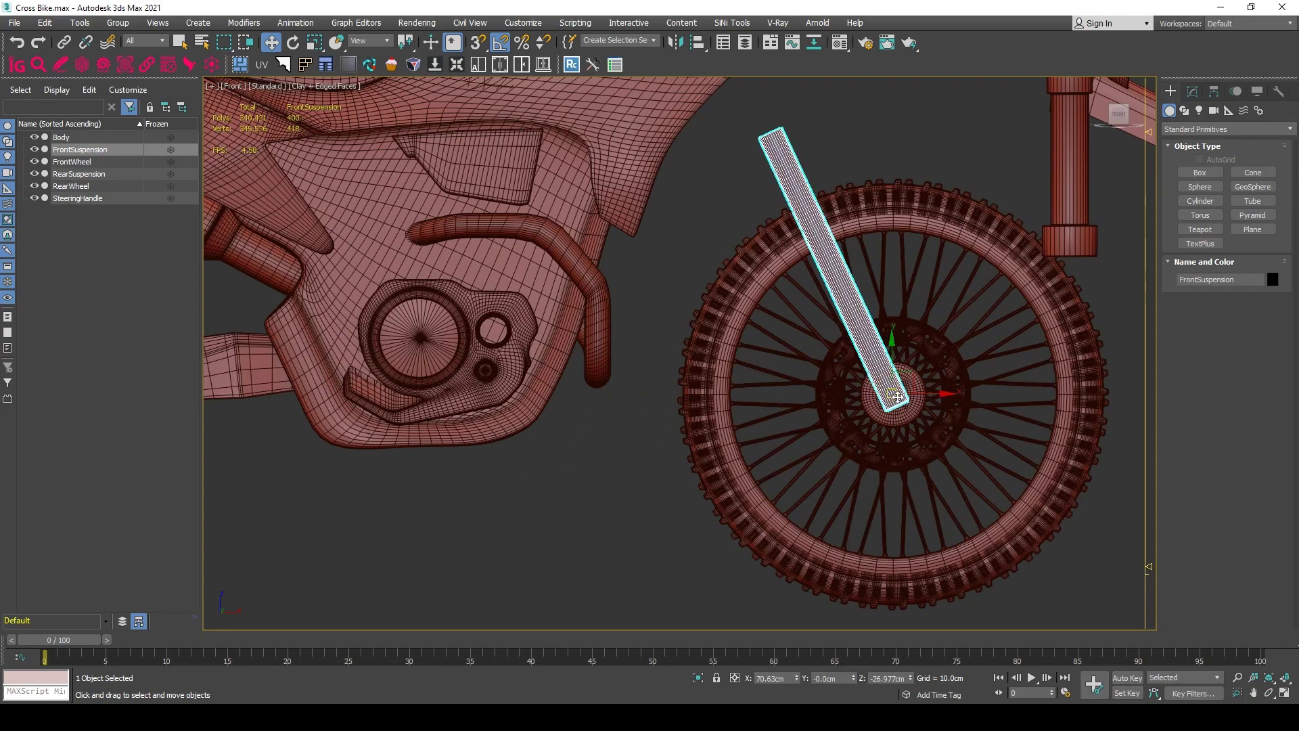
pyautogui.scroll(-4, 894, 393)
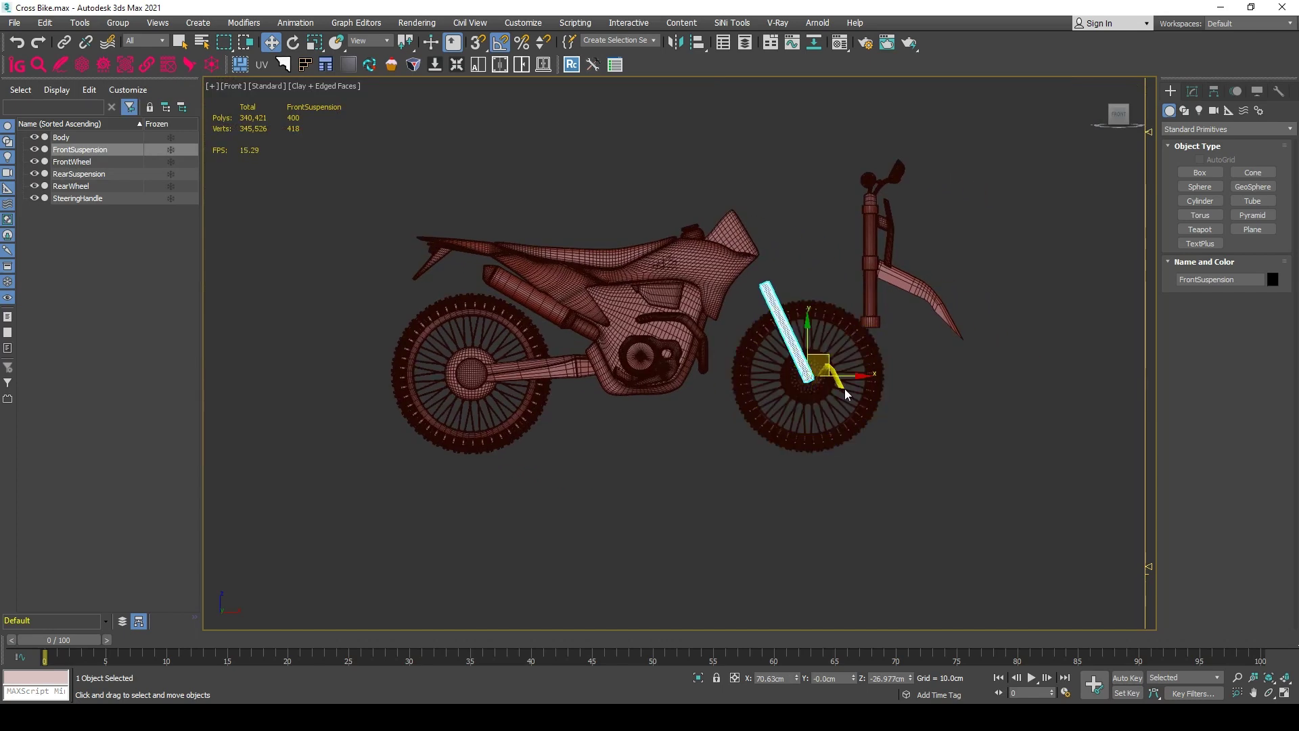
# - Move the FrontSuspension to about X 266 cm, Z -38 cm, and place the RearSuspension between it and the bike
pyautogui.scroll(-2, 762, 363)
pyautogui.moveTo(762, 363); pyautogui.dragTo(996, 377)
pyautogui.click(594, 371)
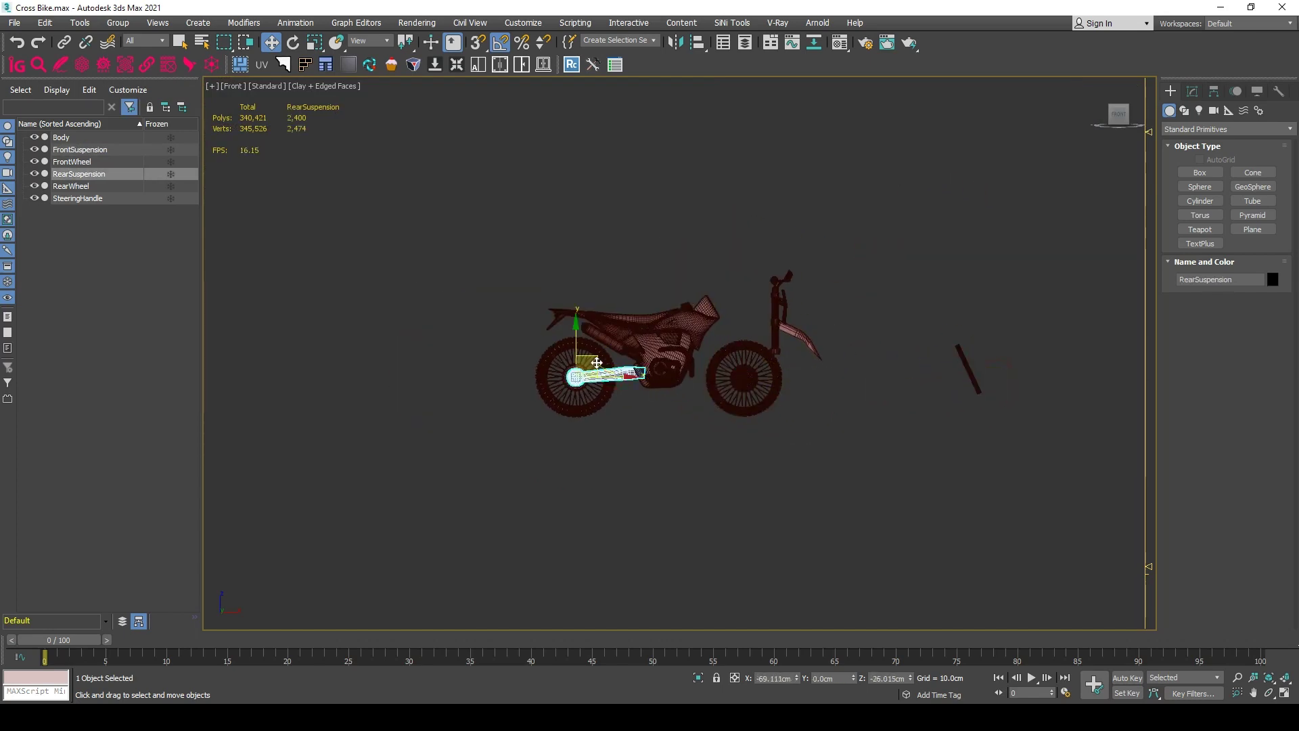
pyautogui.moveTo(594, 371); pyautogui.dragTo(888, 371)
# - Rotate the FrontSuspension 115 degrees in the front view so it lies horizontally
pyautogui.click(981, 392)
pyautogui.scroll(2, 984, 396)
pyautogui.scroll(1, 893, 401)
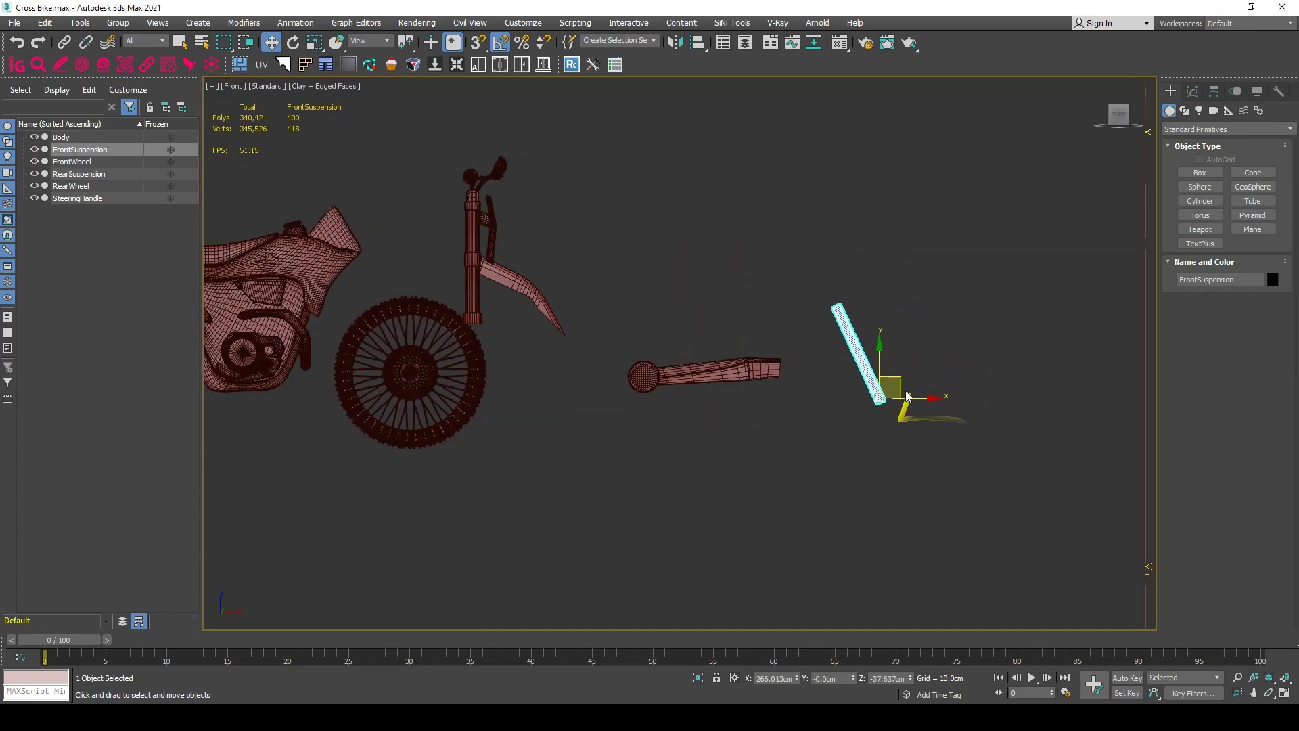
pyautogui.press('e')
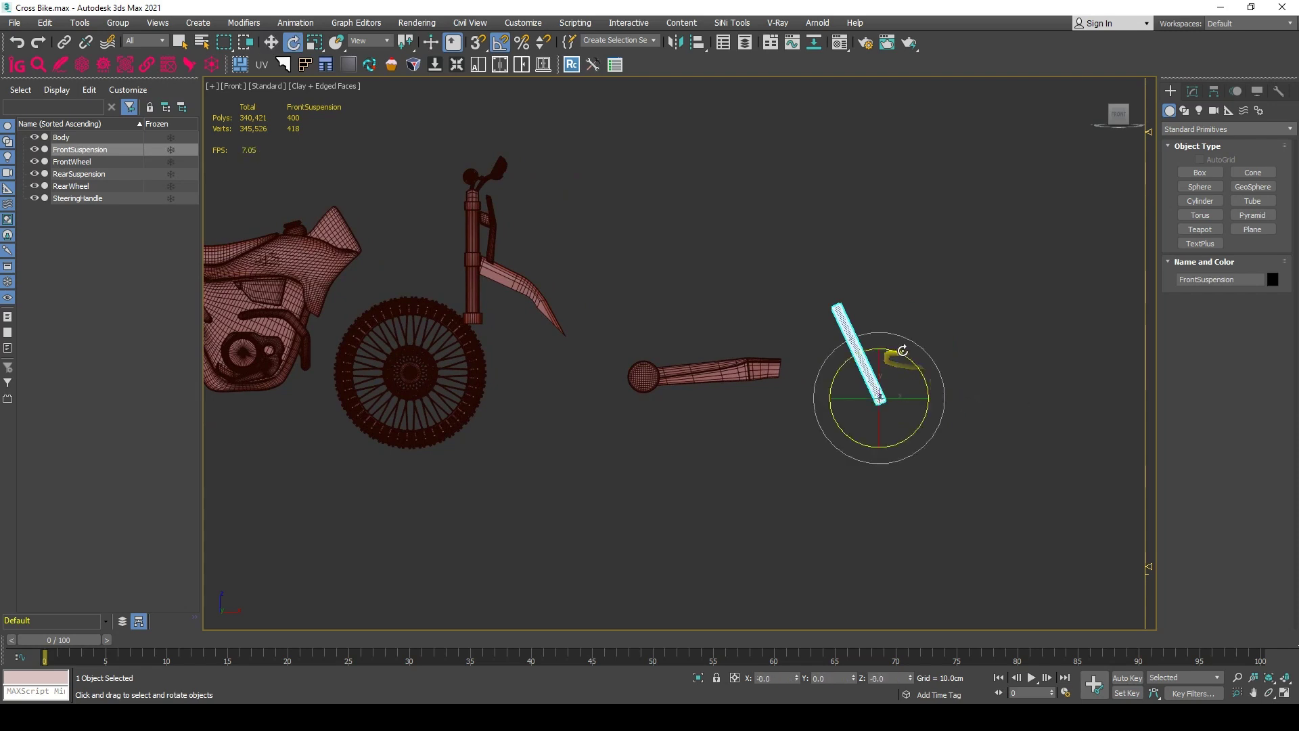
pyautogui.moveTo(900, 359); pyautogui.dragTo(972, 393)
pyautogui.scroll(3, 883, 401)
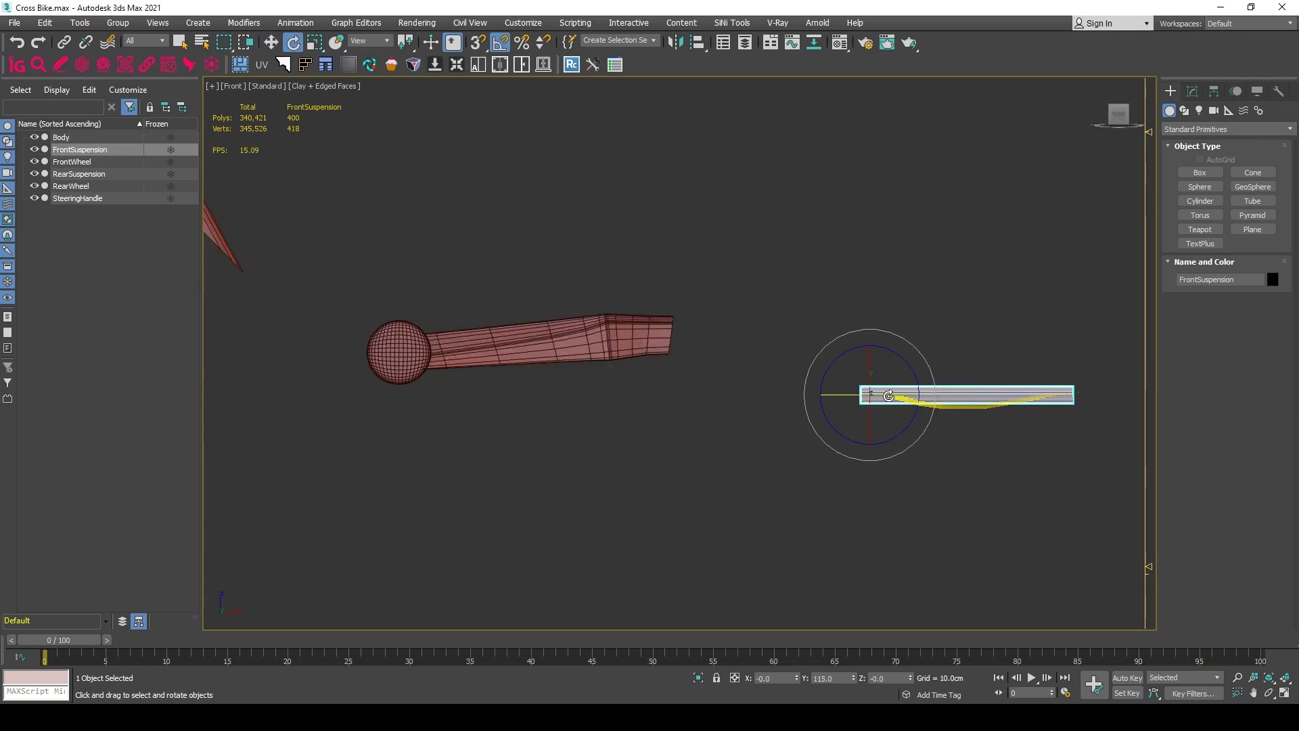
# - Rotate the RearSuspension slightly in the front view so it lies horizontally between the bike and the FrontSuspension
pyautogui.press('w')
pyautogui.moveTo(740, 437); pyautogui.dragTo(871, 428, button='middle')
pyautogui.click(704, 347)
pyautogui.press('e')
pyautogui.moveTo(576, 357); pyautogui.dragTo(574, 368)
pyautogui.press('w')
pyautogui.scroll(-3, 755, 380)
pyautogui.moveTo(755, 379); pyautogui.dragTo(737, 370, button='middle')
pyautogui.keyDown('alt'); pyautogui.moveTo(837, 397); pyautogui.dragTo(844, 444, button='middle'); pyautogui.keyUp('alt')
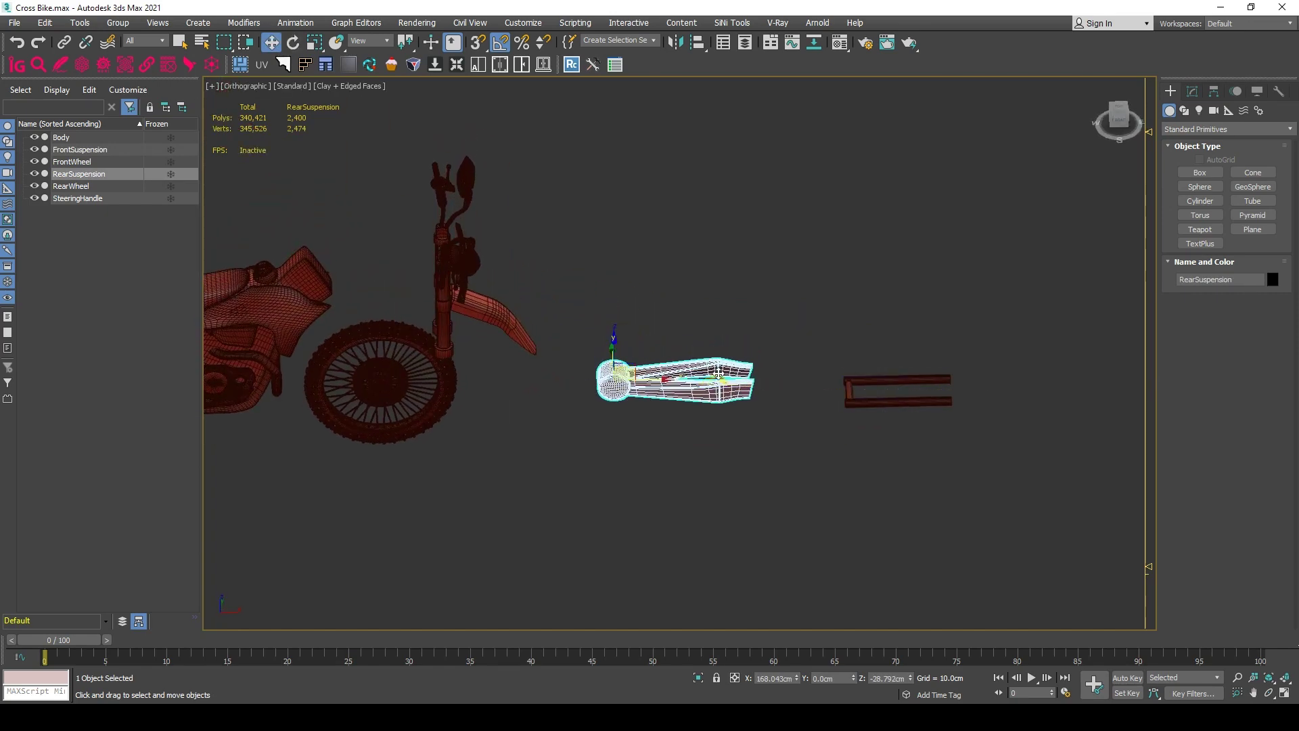
# - Rotate the RearSuspension and the FrontSuspension onto their sides so both open forks face the front view
pyautogui.keyDown('alt'); pyautogui.moveTo(629, 372); pyautogui.dragTo(630, 391, button='middle'); pyautogui.keyUp('alt')
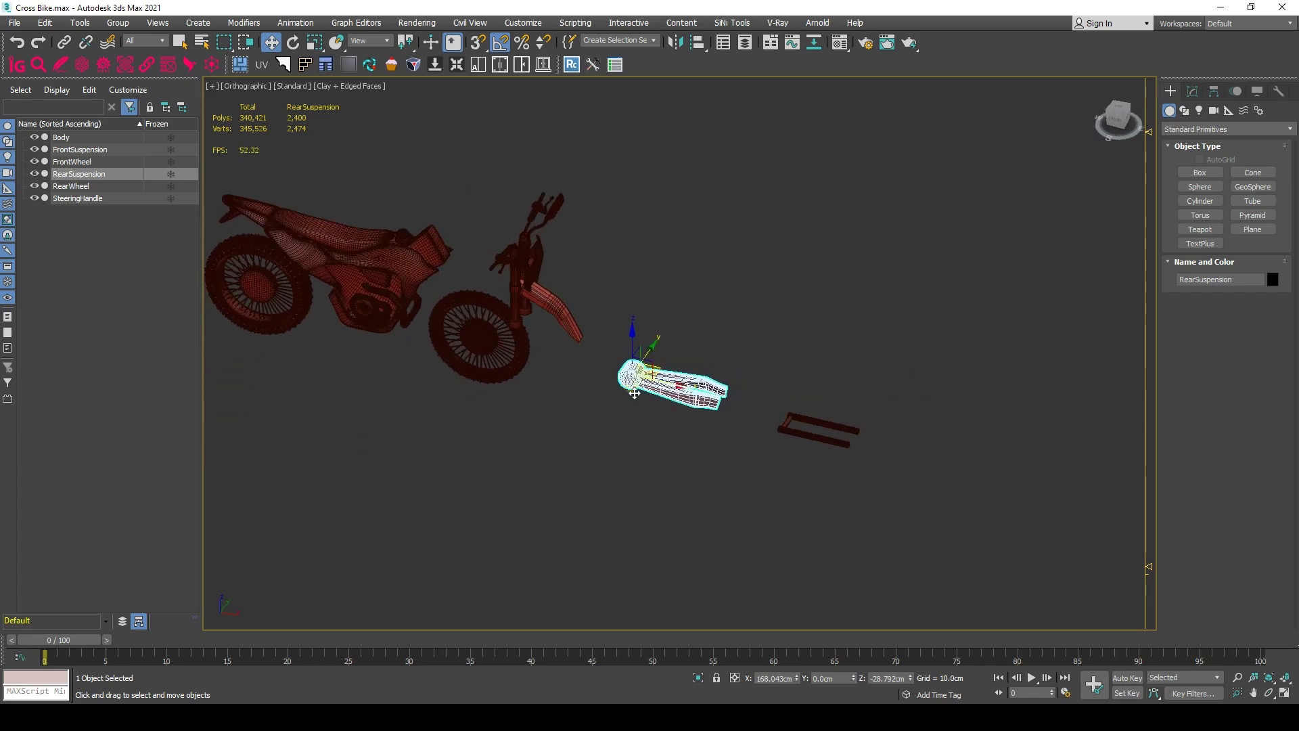
pyautogui.scroll(2, 630, 391)
pyautogui.press('e')
pyautogui.moveTo(614, 384); pyautogui.dragTo(827, 498)
pyautogui.click(846, 445)
pyautogui.moveTo(839, 446); pyautogui.dragTo(838, 386)
pyautogui.press('w')
pyautogui.click(798, 329)
# - Examine the orientation of both suspension forks relative to the bike from the front and from angled views
pyautogui.moveTo(801, 440); pyautogui.dragTo(849, 437, button='middle')
pyautogui.scroll(2, 799, 438)
pyautogui.scroll(-2, 778, 429)
pyautogui.click(1115, 117)
pyautogui.scroll(-3, 884, 359)
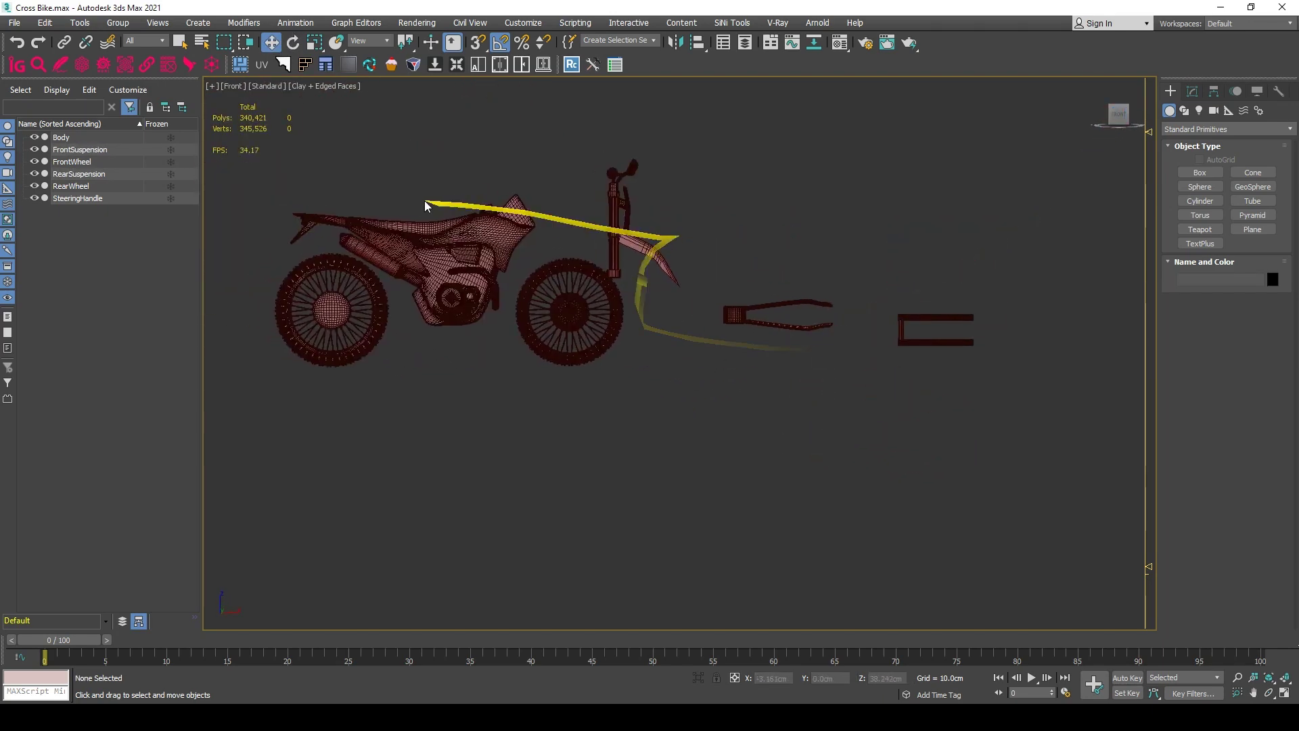
pyautogui.keyDown('alt'); pyautogui.moveTo(911, 323); pyautogui.dragTo(890, 377, button='middle'); pyautogui.keyUp('alt')
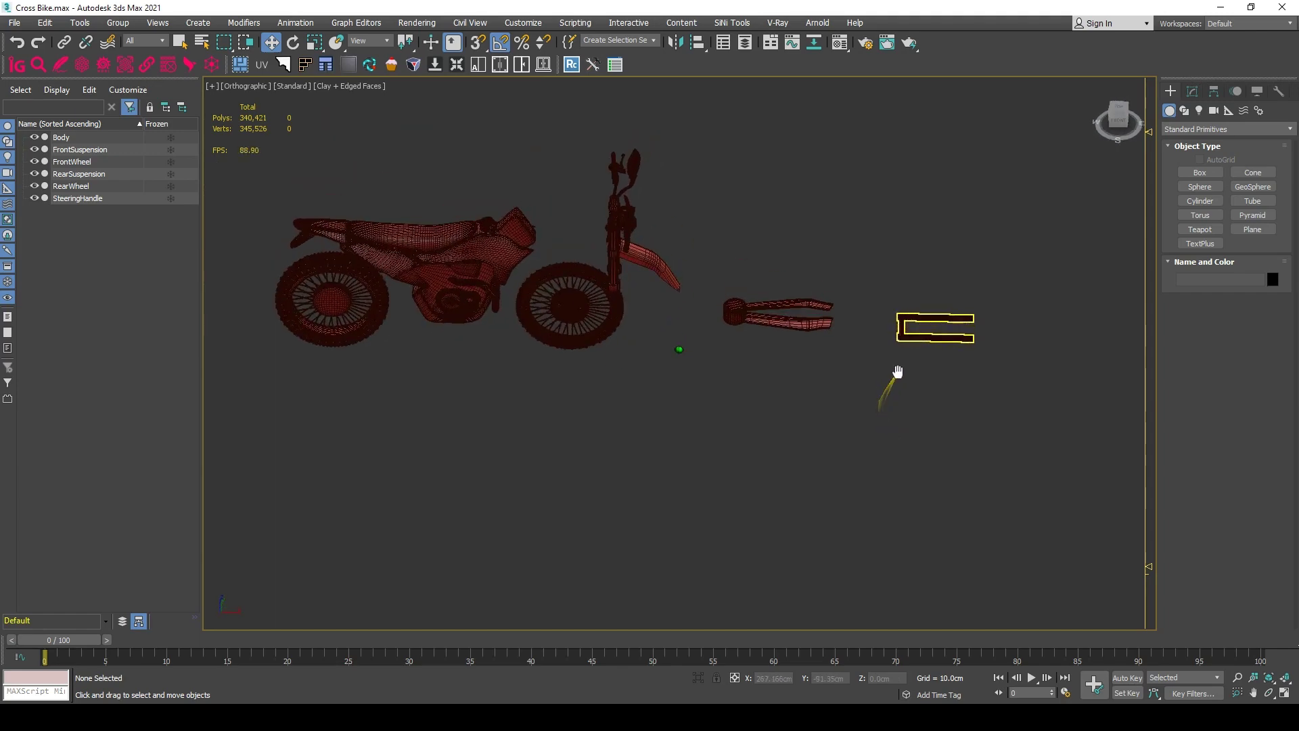
pyautogui.click(789, 318)
pyautogui.scroll(3, 807, 336)
pyautogui.scroll(-2, 808, 337)
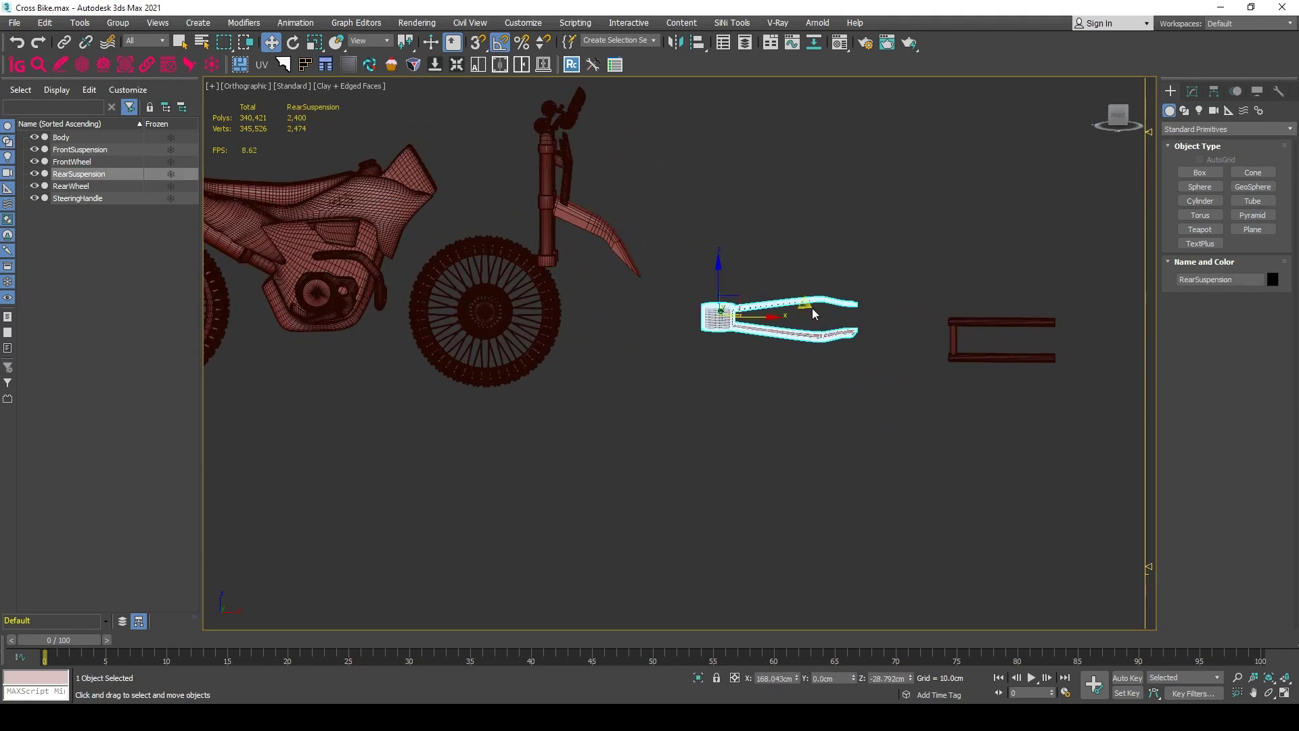
pyautogui.scroll(-3, 971, 320)
pyautogui.press('f')
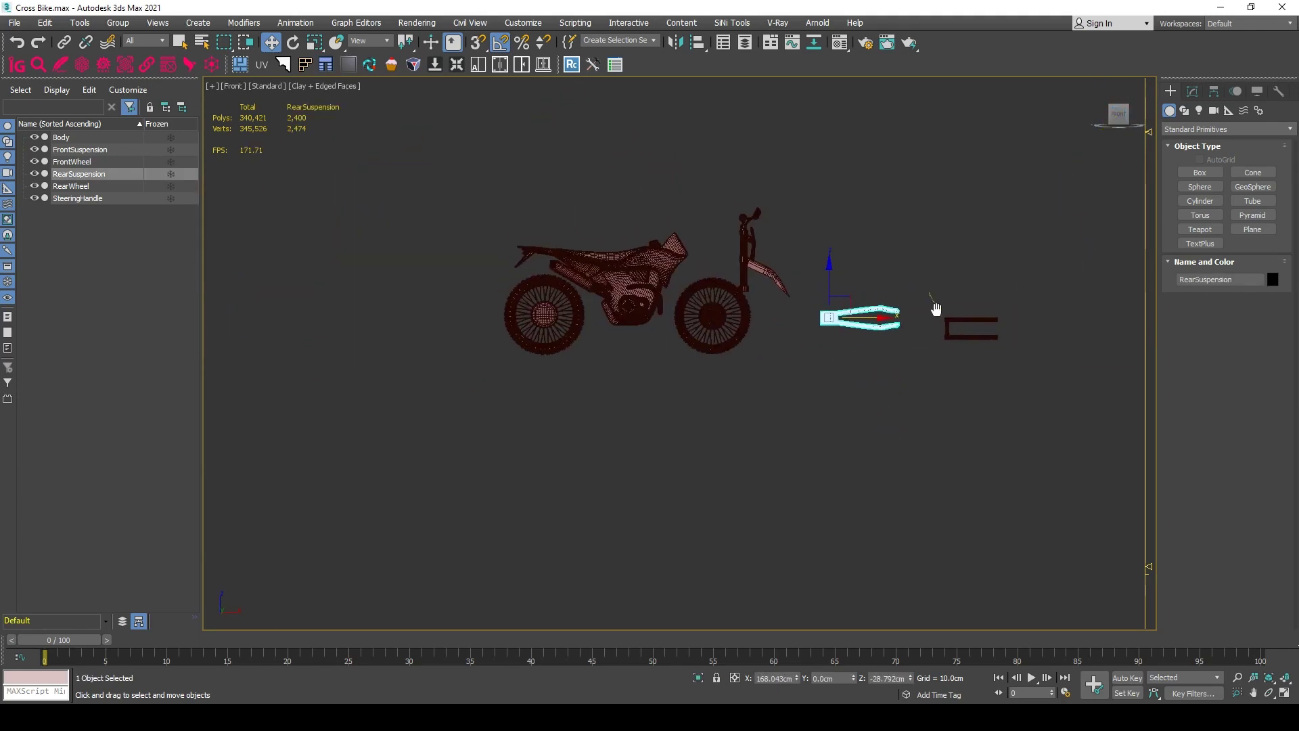
# - Move all six bike parts to the world origin at X 0, Y 0, Z 0
pyautogui.moveTo(1015, 435); pyautogui.dragTo(468, 193)
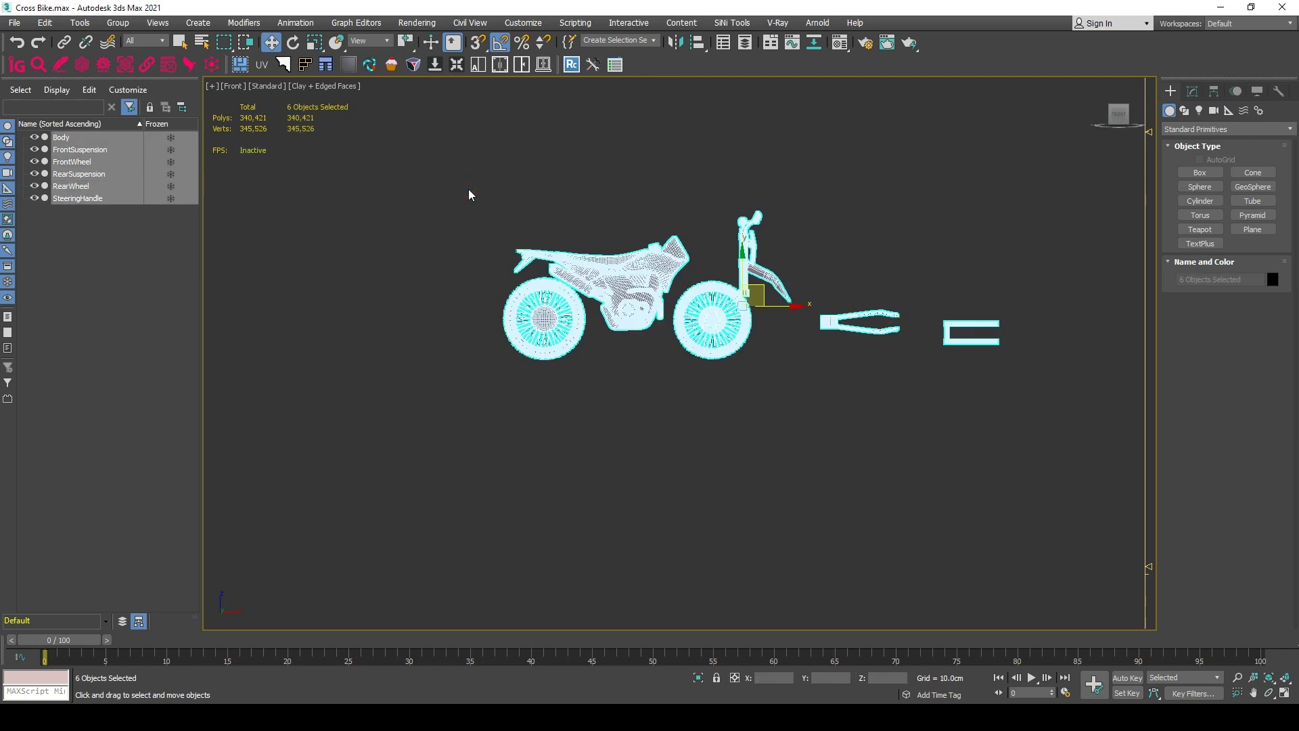
pyautogui.click(783, 679)
pyautogui.write('0')
pyautogui.click(823, 680)
pyautogui.write('0')
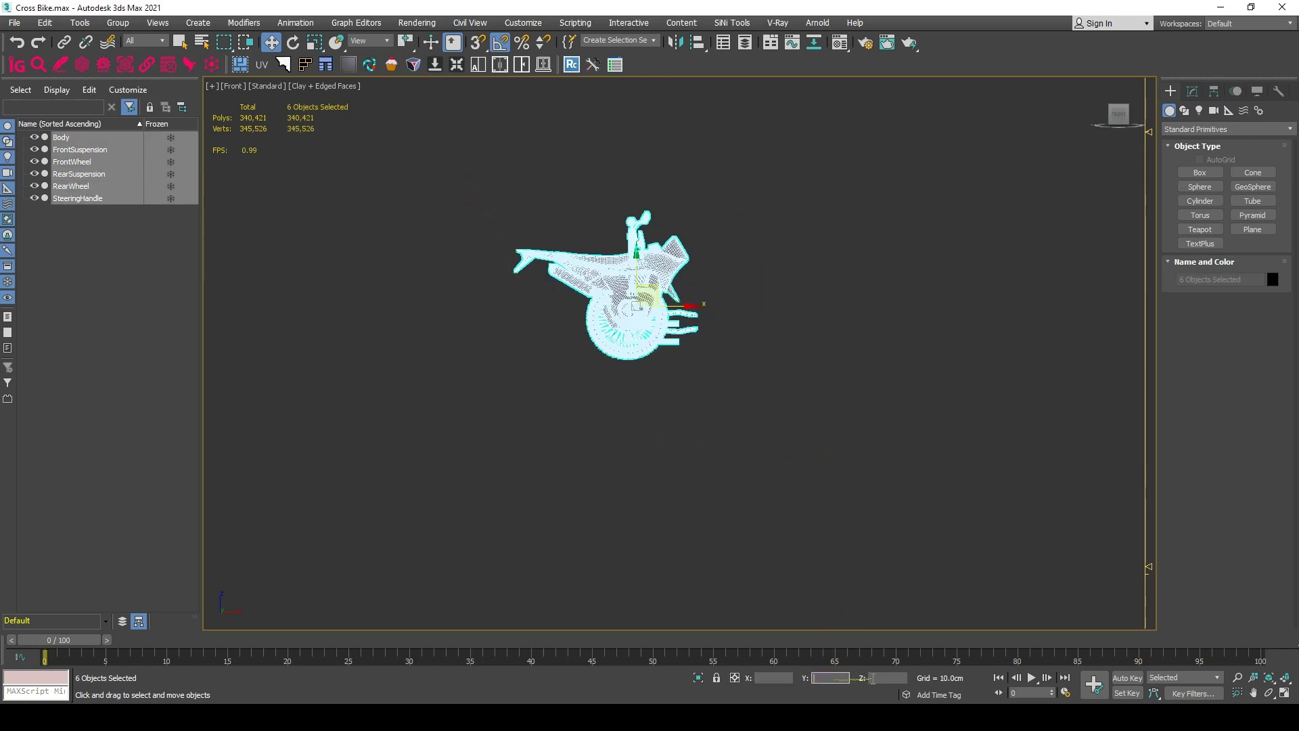
pyautogui.click(879, 678)
pyautogui.write('0')
pyautogui.press('Return')
pyautogui.click(809, 433)
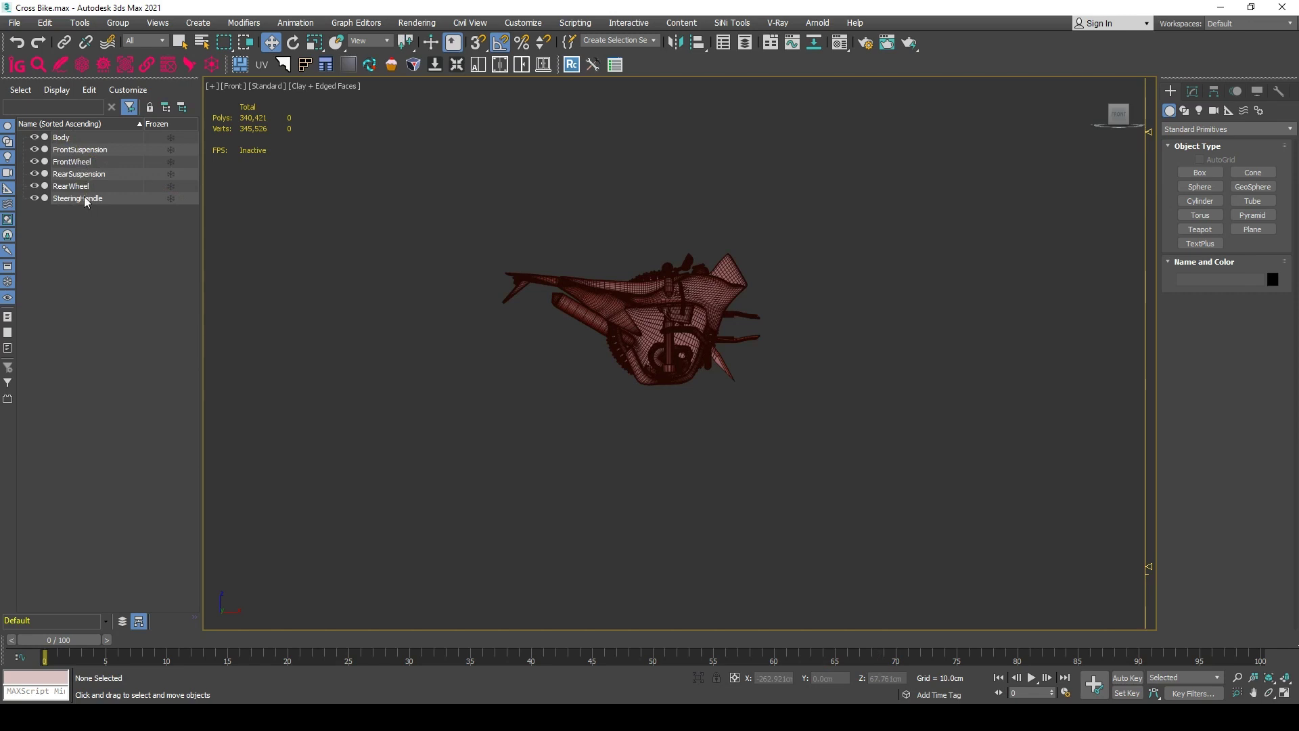
# - Export all six selected parts to the Desktop as SM.fbx with Smoothing Groups, TurboSmooth, Triangulate and Preserve edge orientation enabled
pyautogui.moveTo(427, 209); pyautogui.dragTo(824, 434)
pyautogui.click(13, 22)
pyautogui.moveTo(108, 222)
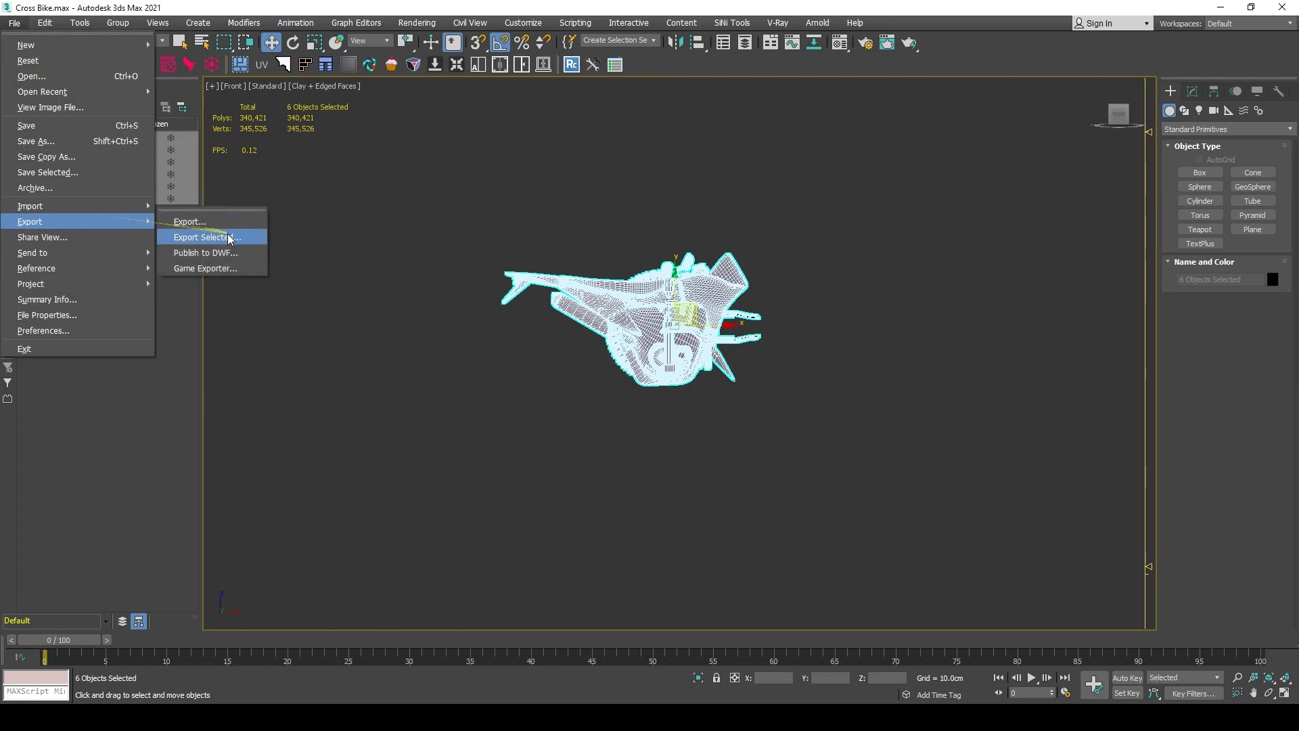
pyautogui.click(230, 238)
pyautogui.click(38, 144)
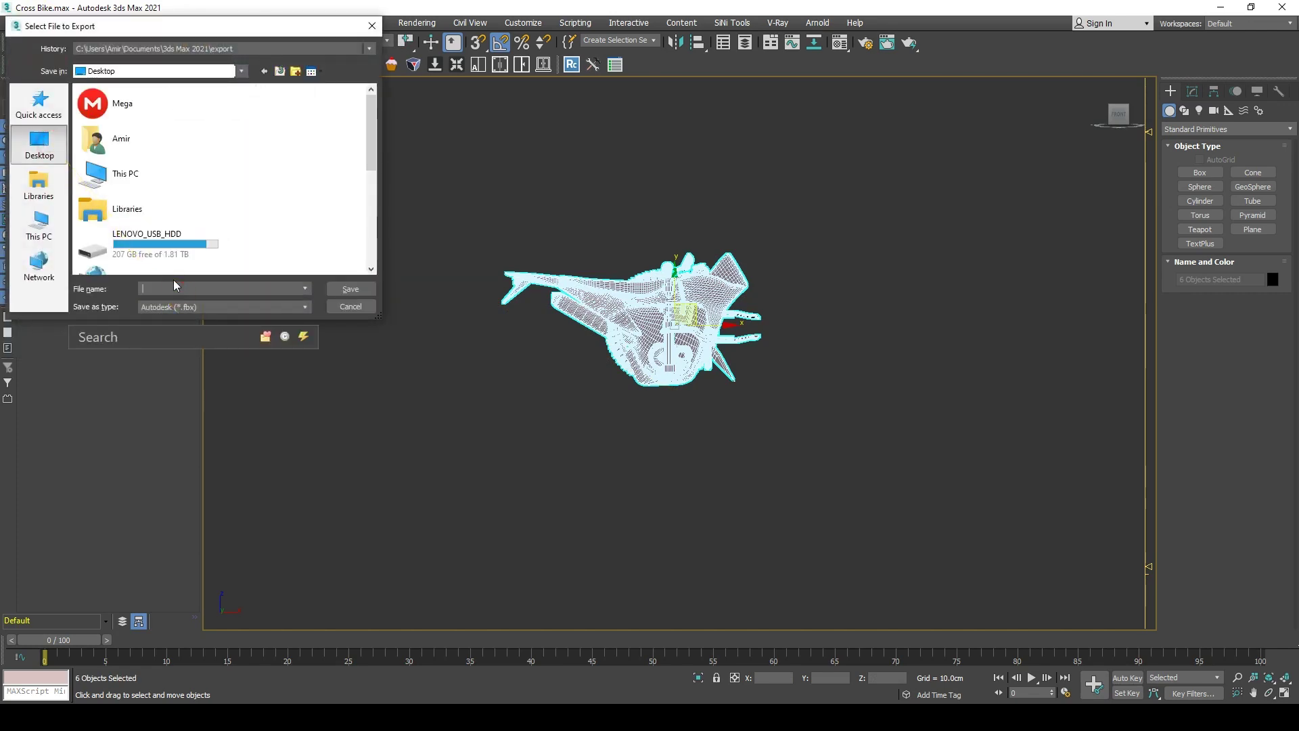
pyautogui.write('300')
pyautogui.press('Return')
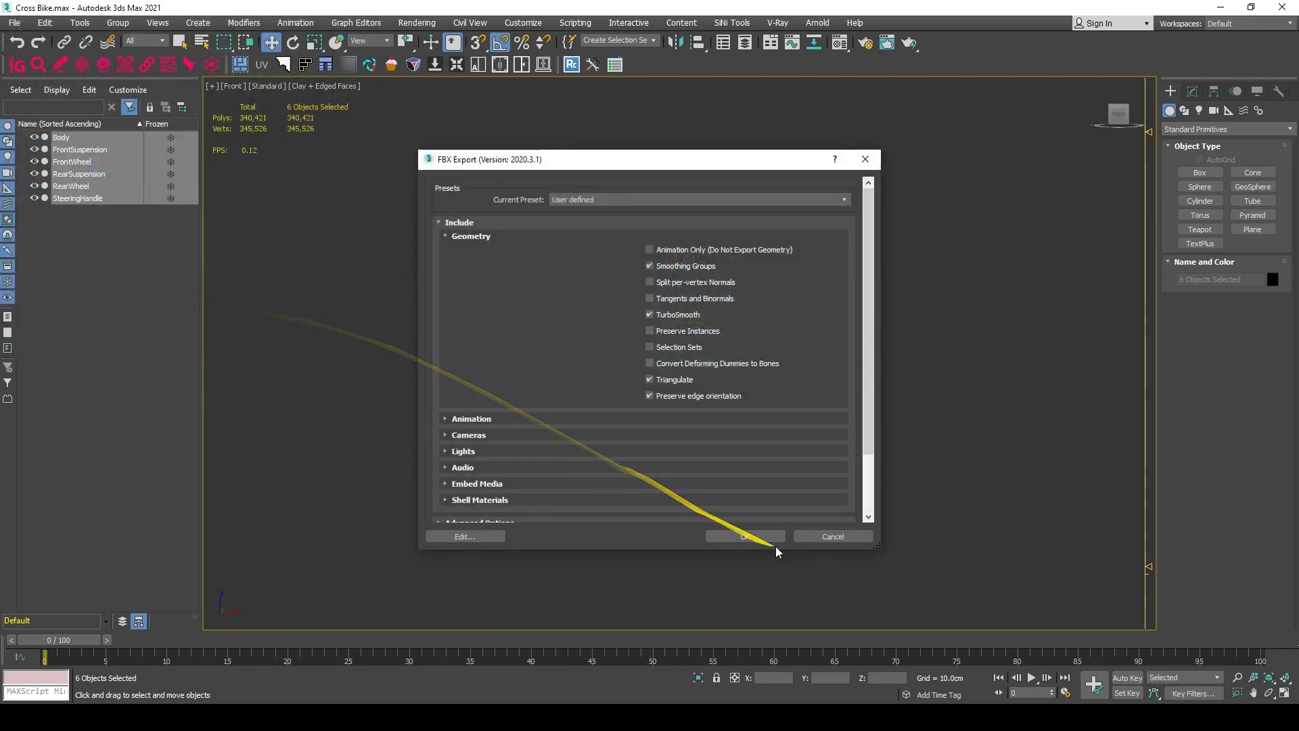
pyautogui.click(748, 536)
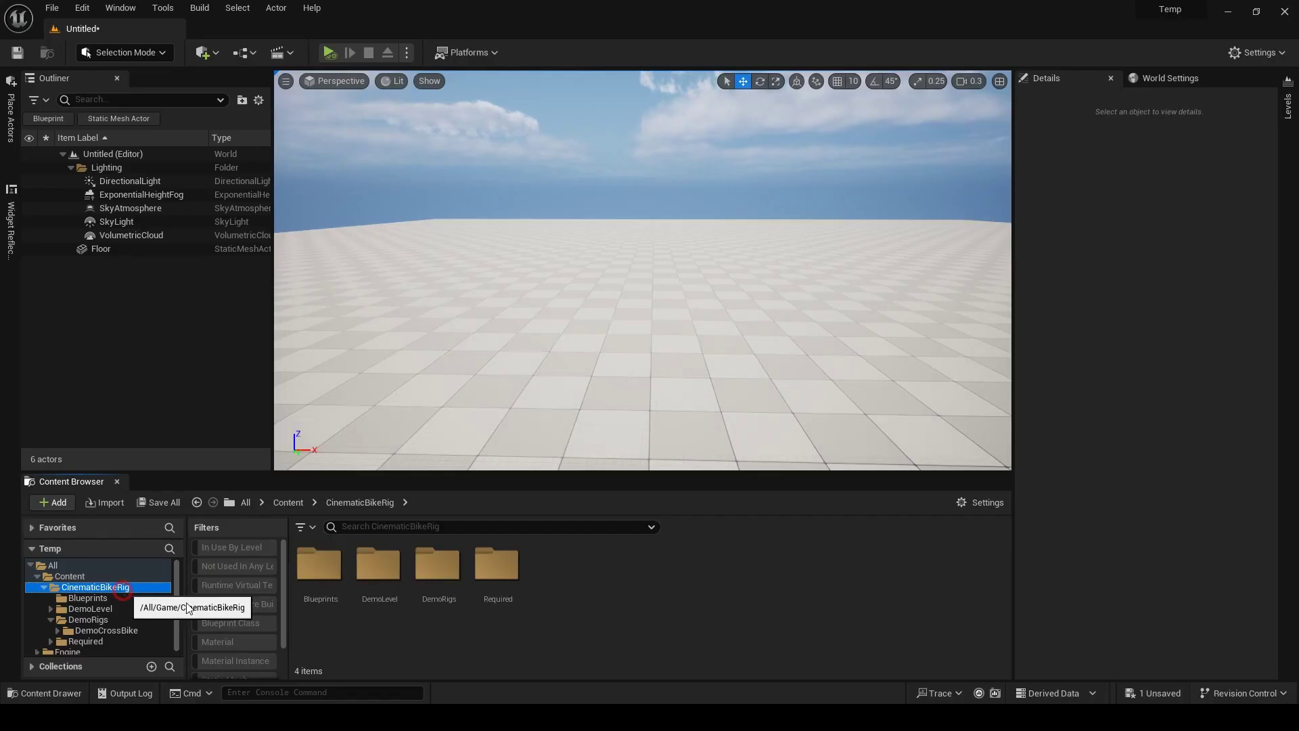
# - Switch to the Unreal Editor and create a folder named MyBike inside CinematicBikeRig
pyautogui.rightClick(619, 609)
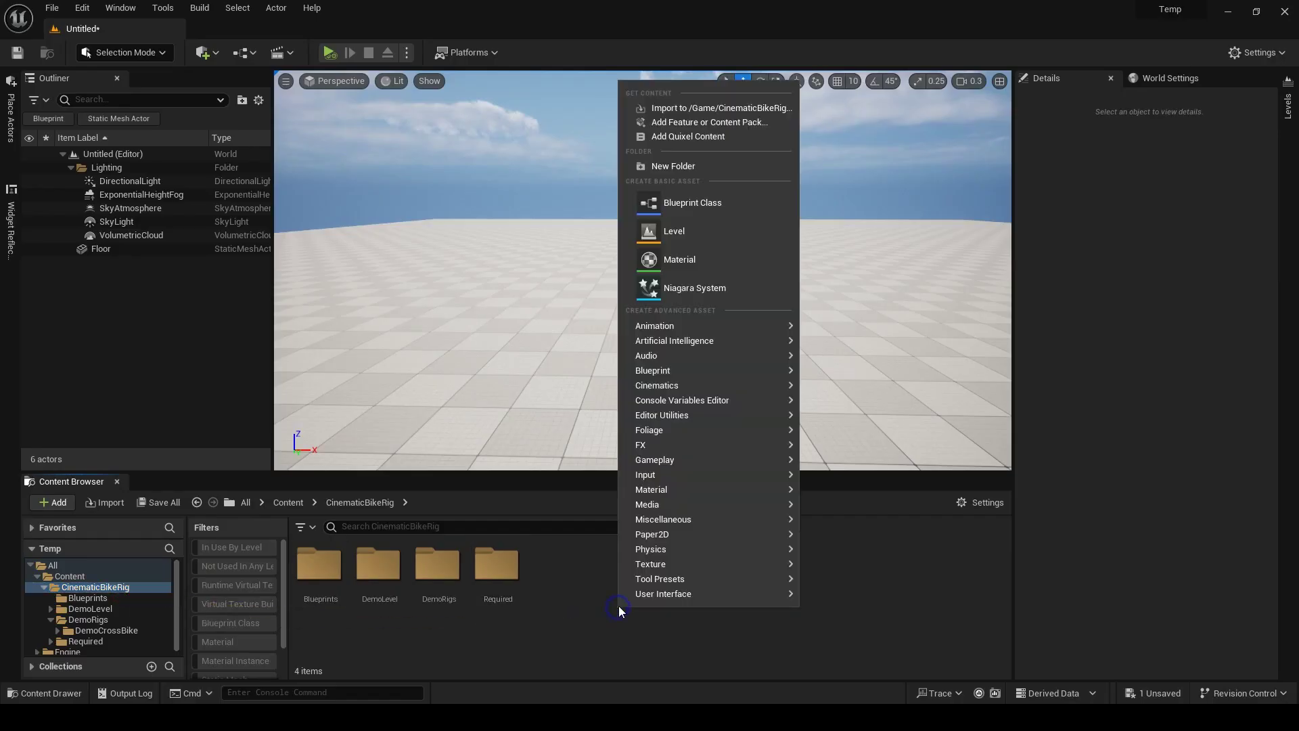
pyautogui.click(676, 168)
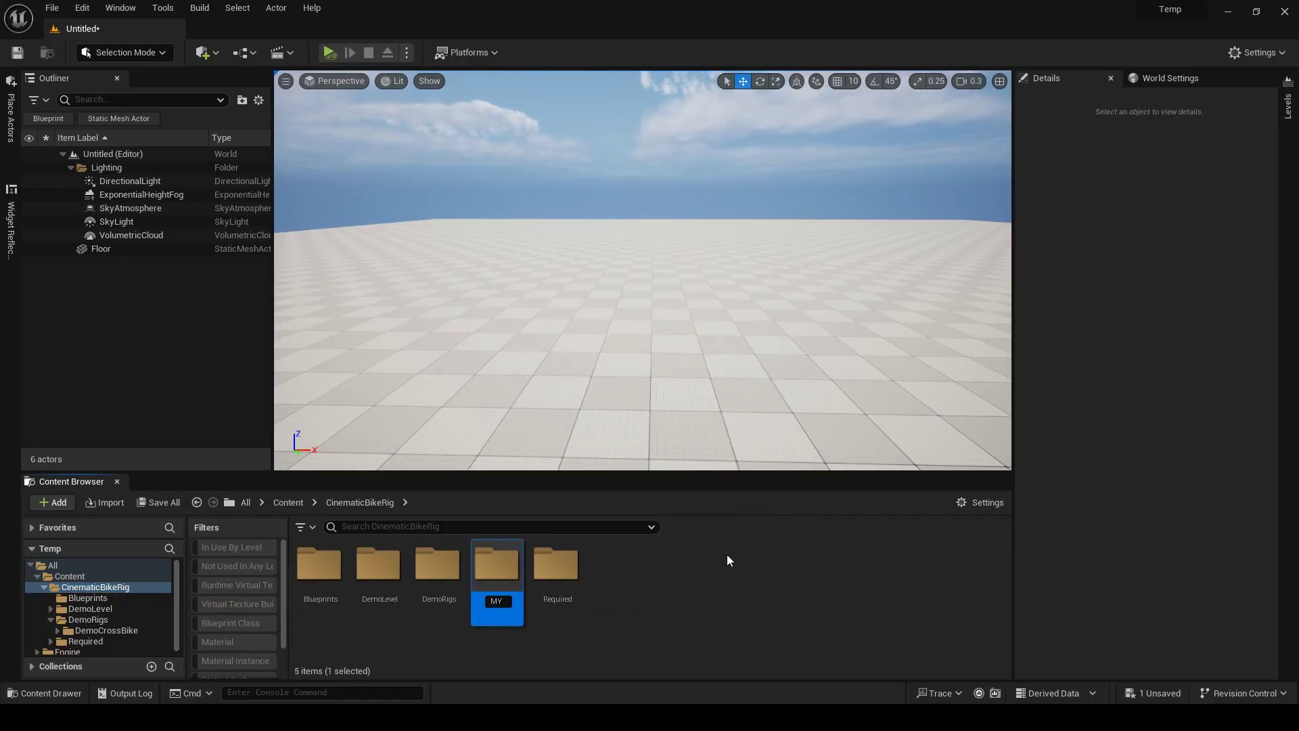
pyautogui.write('MyBike')
pyautogui.press('Return')
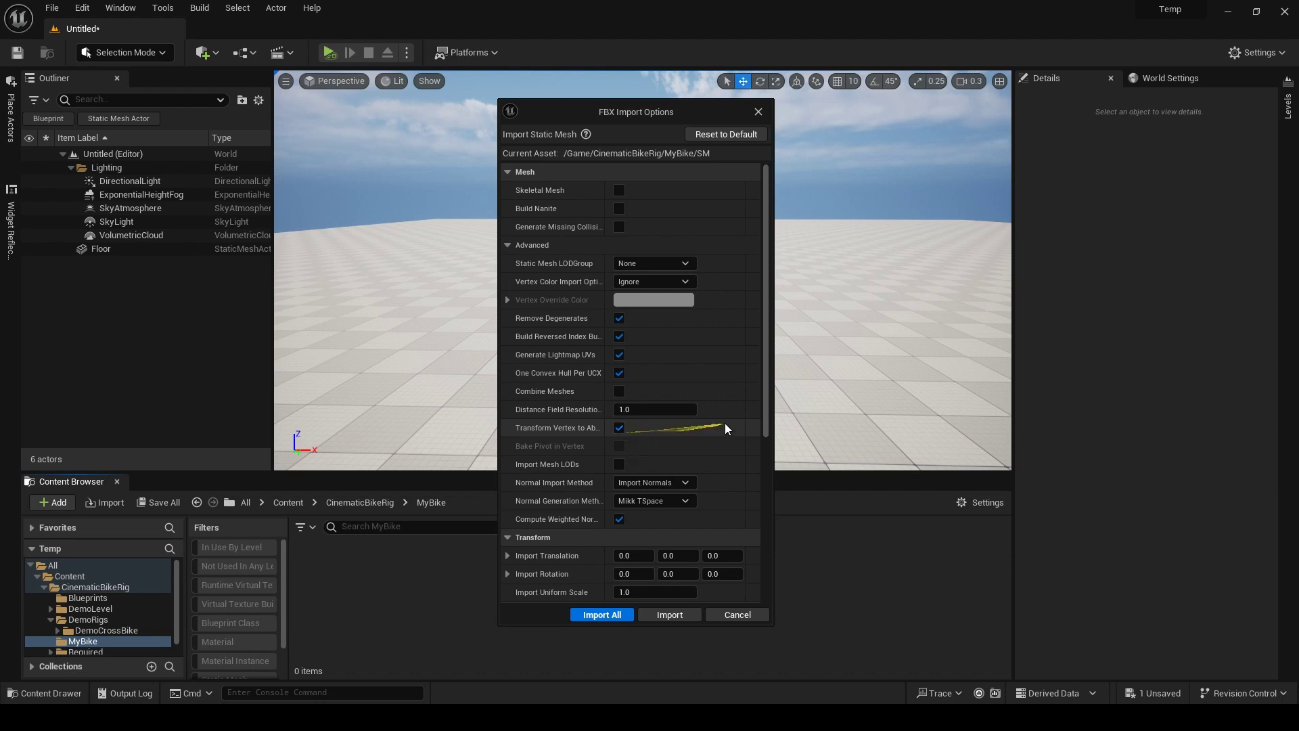
# - Import SM.fbx into the MyBike folder as separate static meshes, with Skeletal Mesh and Combine Meshes off and Create New Materials
pyautogui.moveTo(765, 396); pyautogui.dragTo(747, 542)
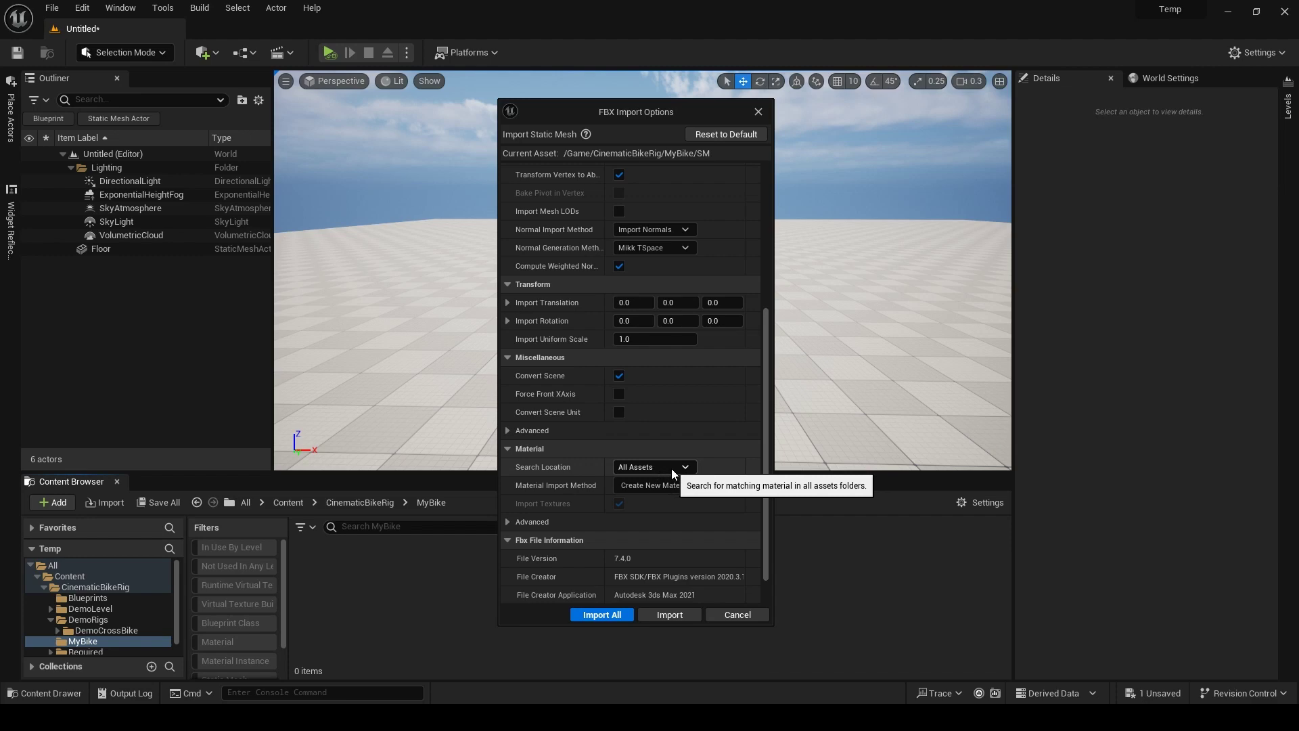
pyautogui.scroll(-2, 731, 568)
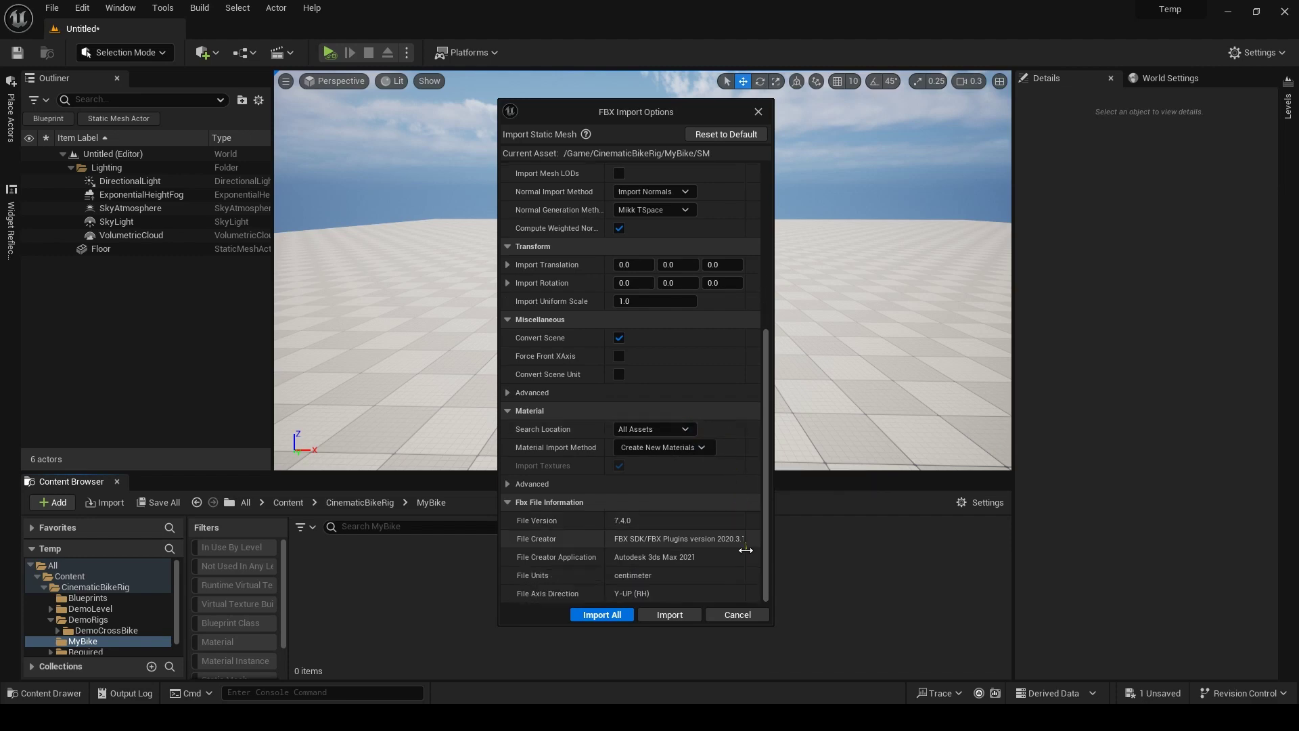
pyautogui.click(685, 613)
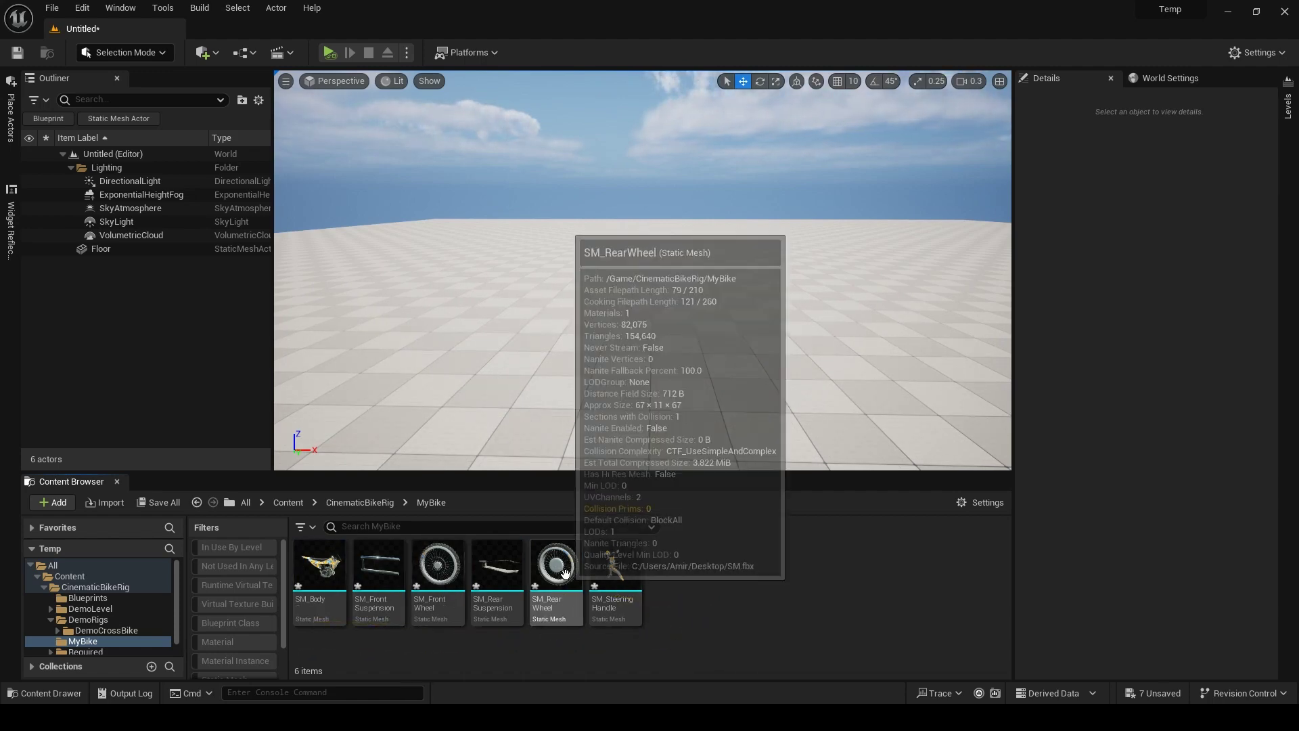
# - Place SM_Body and SM_SteeringHandle in the level, raise them above the floor and fit the handle to the body's front
pyautogui.moveTo(318, 569); pyautogui.dragTo(628, 298)
pyautogui.moveTo(616, 550); pyautogui.dragTo(722, 360)
pyautogui.moveTo(716, 313); pyautogui.dragTo(720, 276)
pyautogui.moveTo(763, 346); pyautogui.dragTo(765, 320, button='right')
pyautogui.press('w')
pyautogui.scroll(1, 765, 325)
pyautogui.moveTo(739, 311); pyautogui.dragTo(626, 308)
pyautogui.moveTo(627, 339); pyautogui.dragTo(634, 346, button='right')
pyautogui.press('s')
# - Place SM_RearWheel under the rear of the body and SM_FrontWheel below the steering handle
pyautogui.moveTo(566, 567); pyautogui.dragTo(446, 374)
pyautogui.moveTo(444, 342); pyautogui.dragTo(442, 320)
pyautogui.moveTo(436, 572); pyautogui.dragTo(773, 295)
# - Rotate the front wheel and the rear wheel about their axles to test their pivots
pyautogui.press('e')
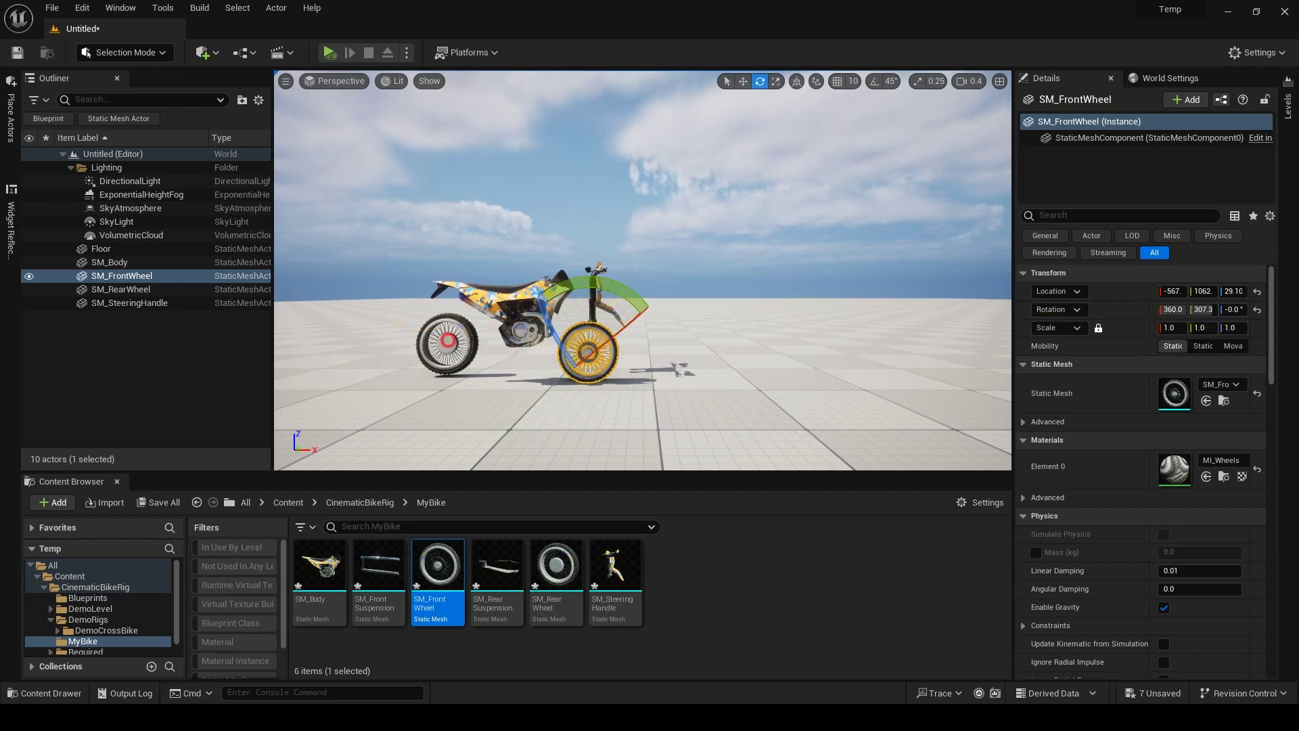
pyautogui.click(445, 337)
pyautogui.moveTo(500, 290); pyautogui.dragTo(879, 274)
# - Place SM_FrontSuspension and SM_RearSuspension in the level in front of the assembled bike
pyautogui.moveTo(379, 568); pyautogui.dragTo(680, 375)
pyautogui.press('w')
pyautogui.moveTo(498, 568); pyautogui.dragTo(798, 381)
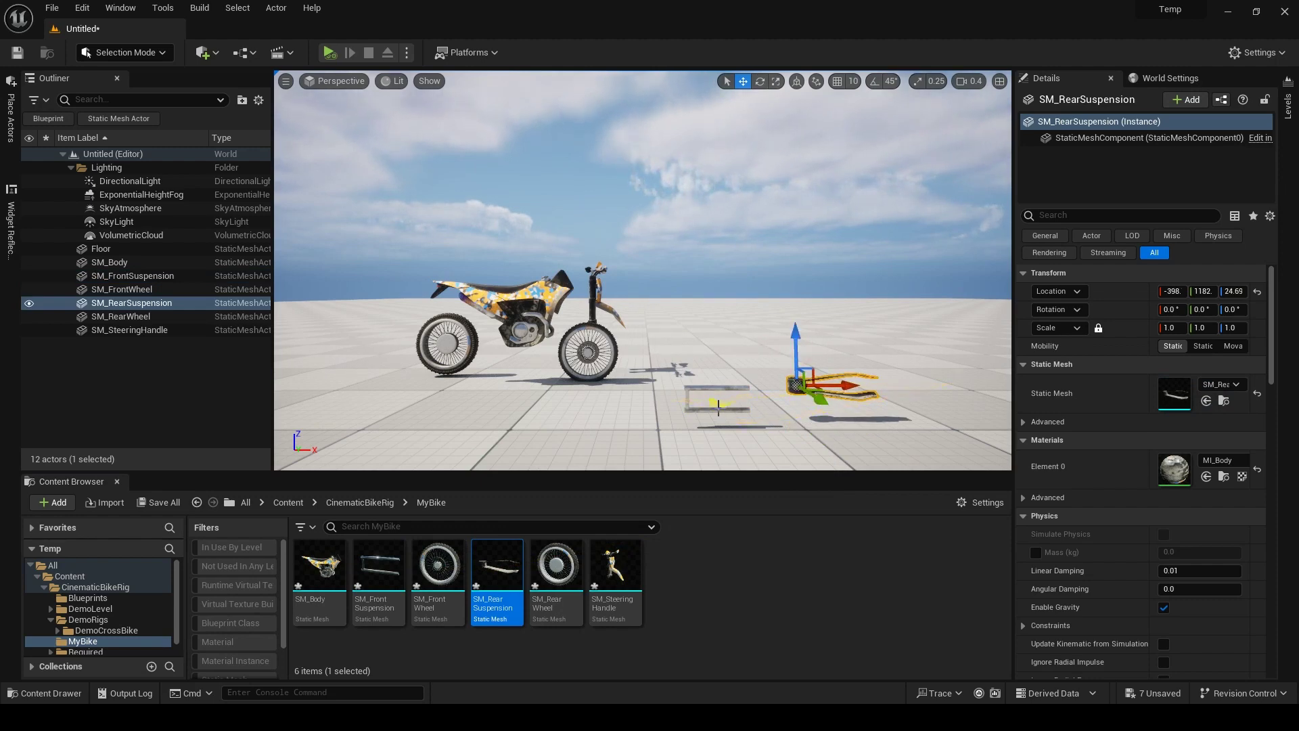
pyautogui.scroll(-3, 579, 367)
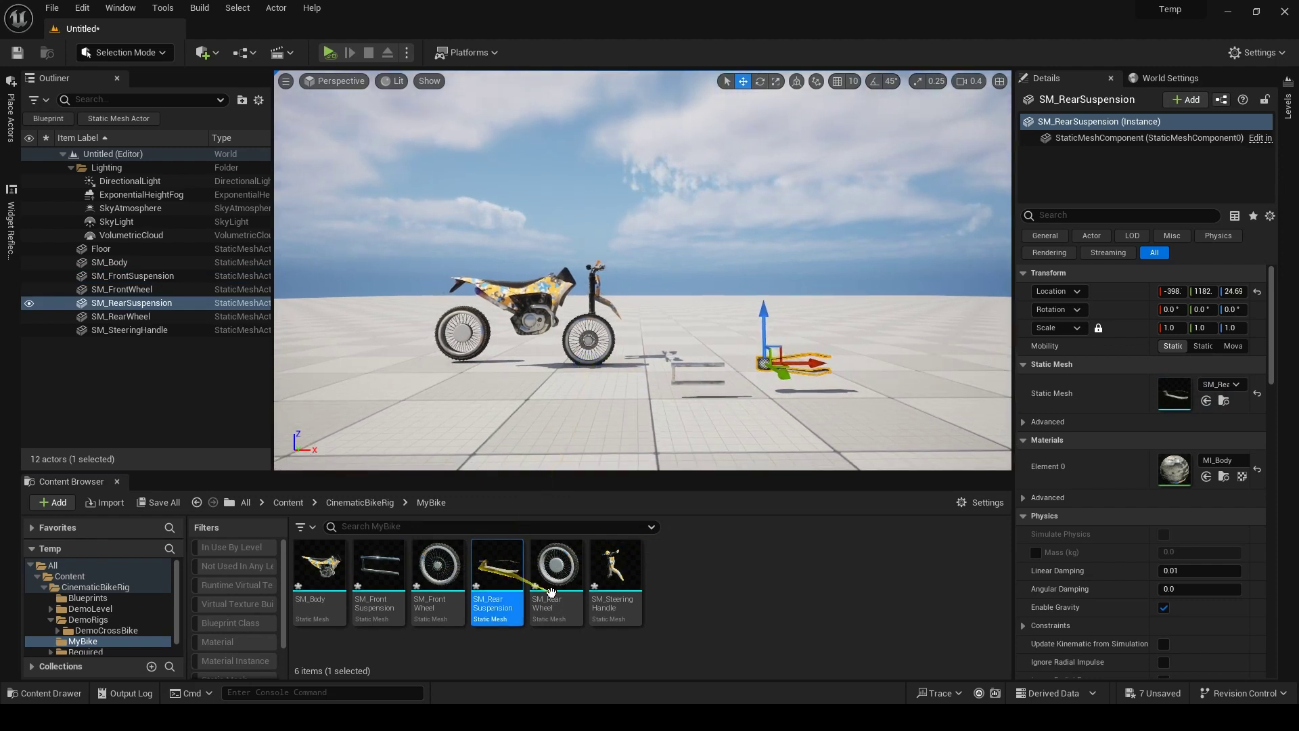
pyautogui.click(654, 655)
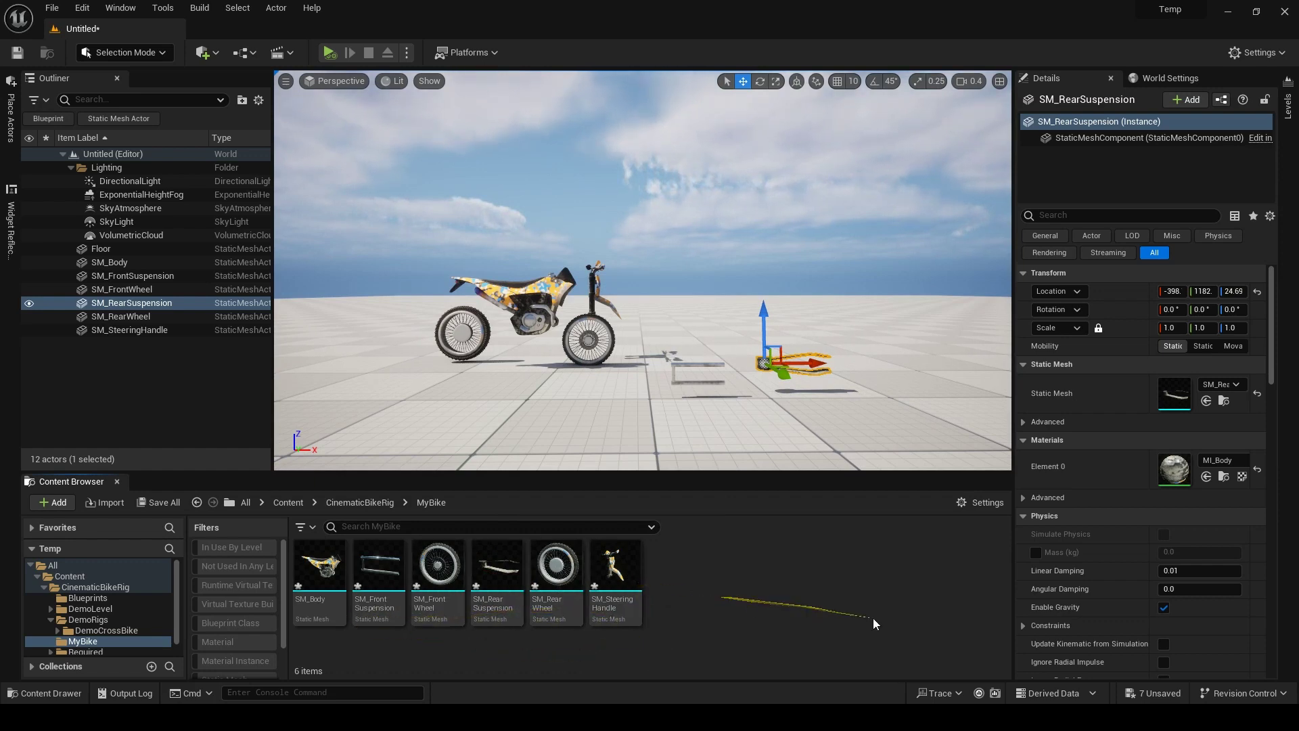
# - Place SM_IncorrectWheel in the level near the bike and raise it to about Z 34.5 so it clears the floor
pyautogui.moveTo(614, 556)
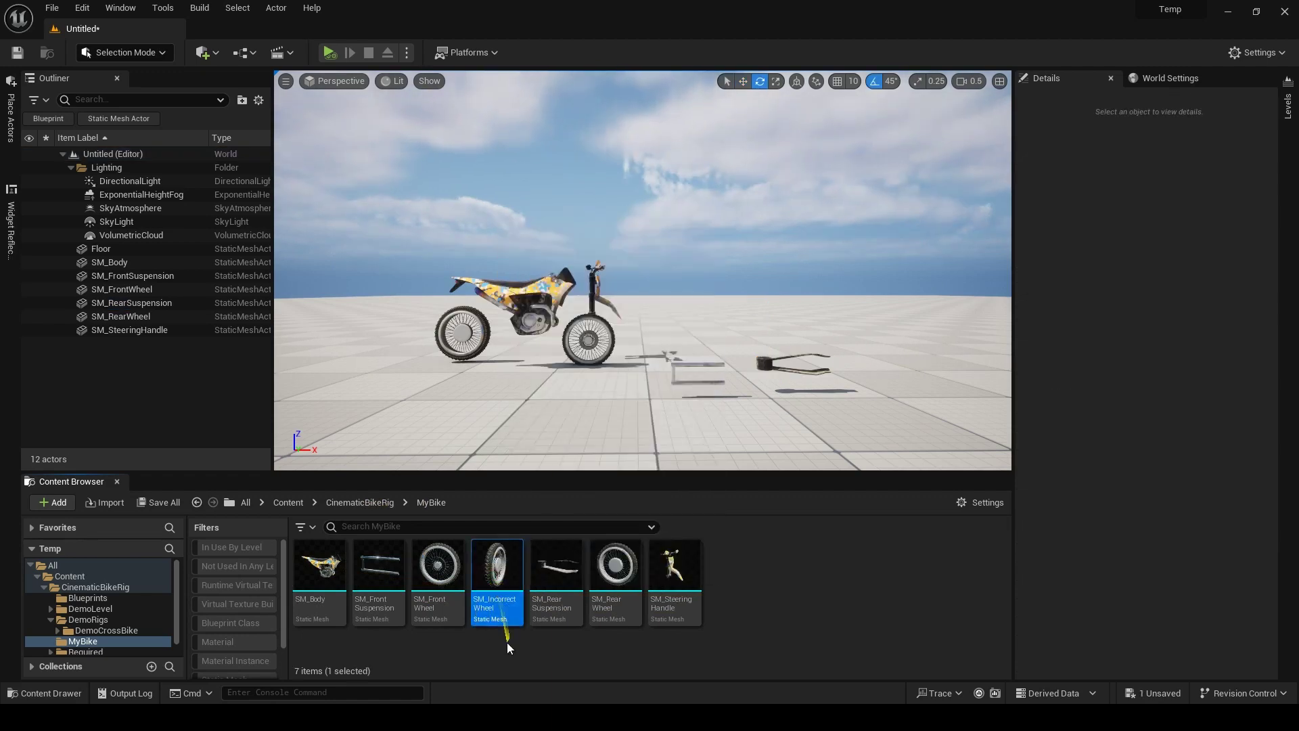
pyautogui.moveTo(510, 647); pyautogui.dragTo(582, 408)
pyautogui.press('w')
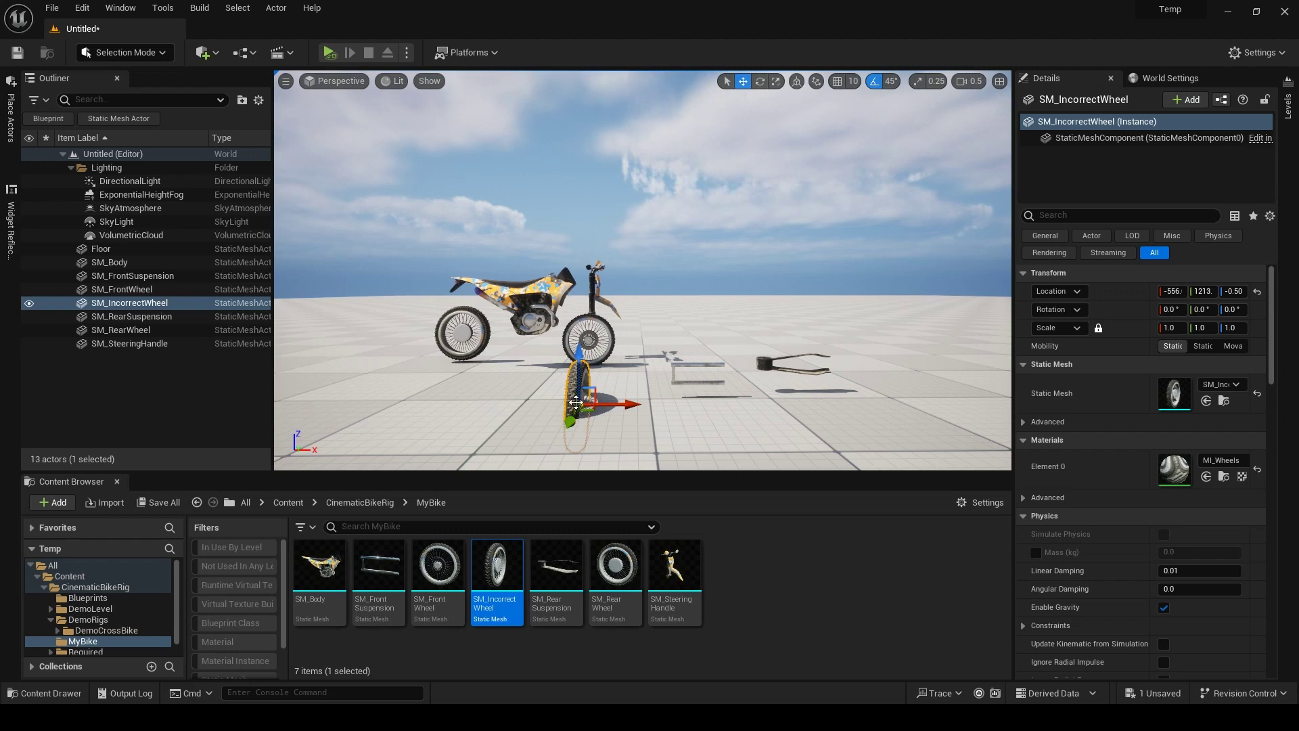
pyautogui.moveTo(606, 387); pyautogui.dragTo(606, 388, button='right')
pyautogui.moveTo(586, 348); pyautogui.dragTo(585, 298)
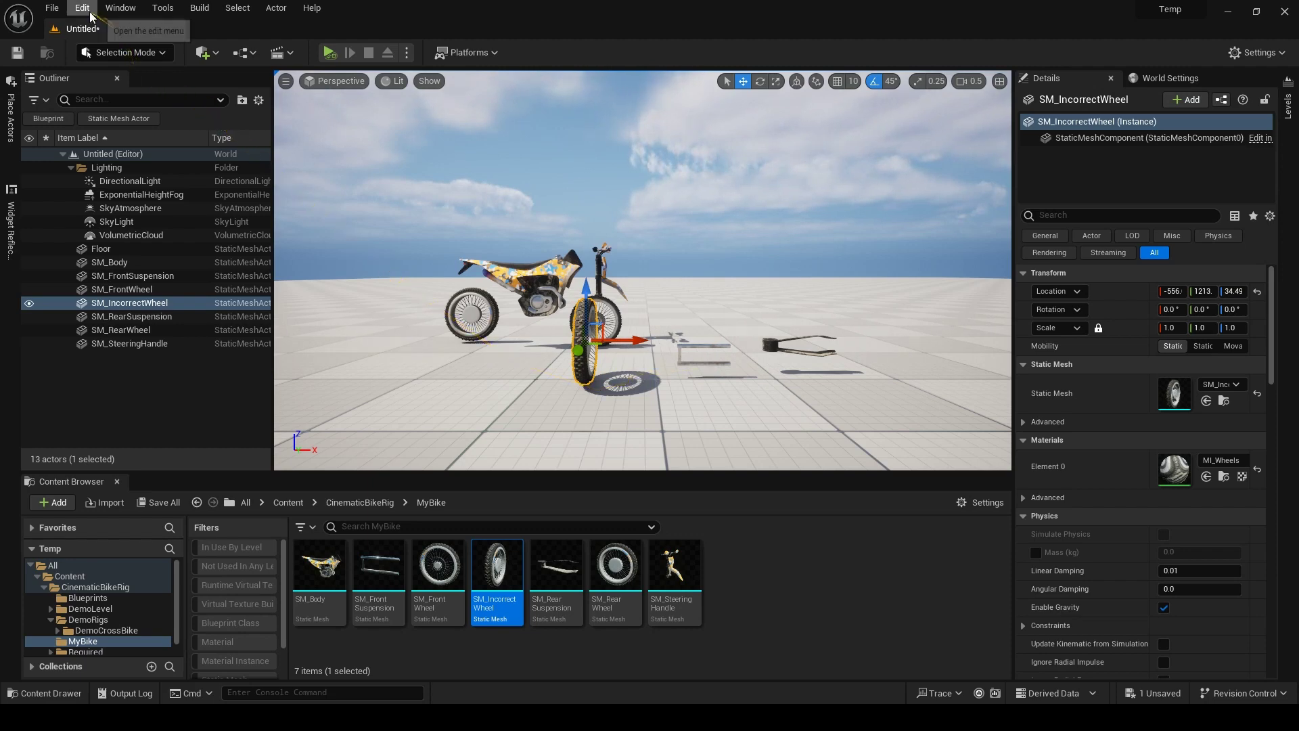
# - Search the plugins for "modeling" and check whether Modeling Tools Editor Mode is enabled
pyautogui.click(106, 52)
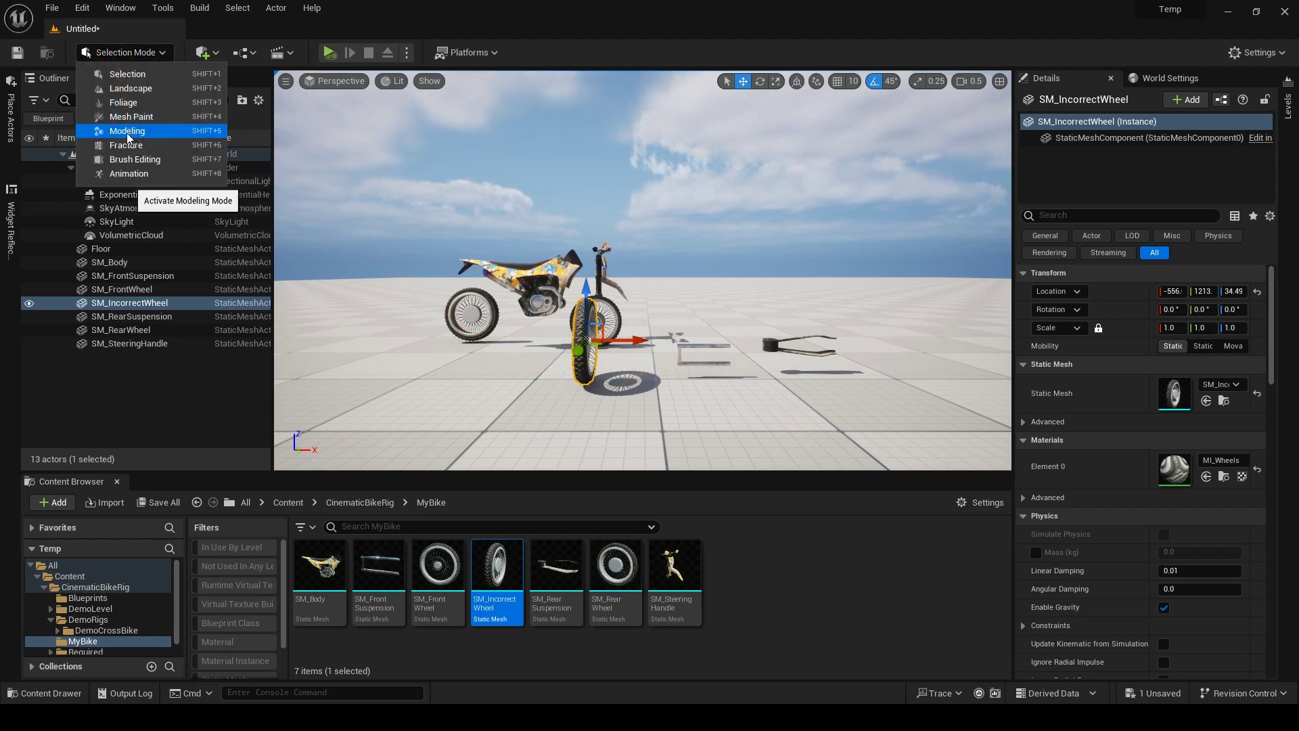
pyautogui.click(82, 7)
pyautogui.click(114, 210)
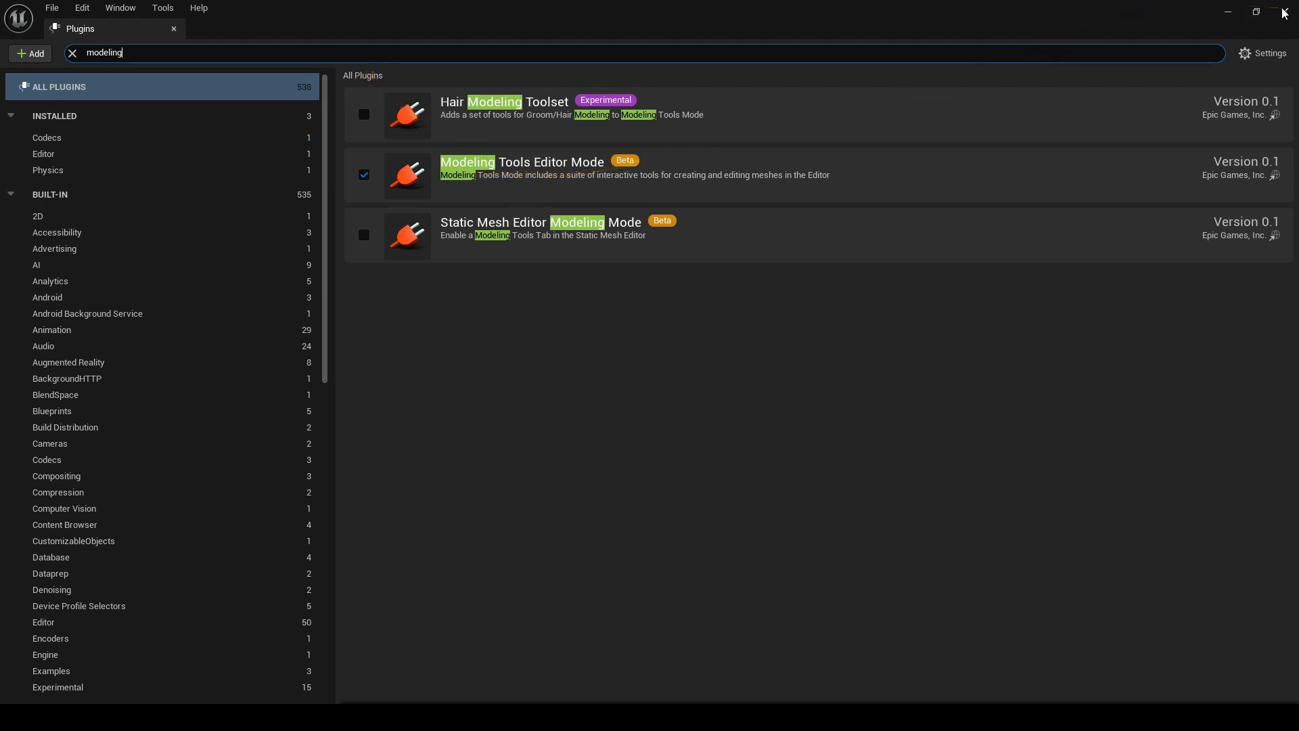
pyautogui.click(1285, 11)
# - Switch the editor to Modeling mode with SM_IncorrectWheel selected
pyautogui.click(125, 52)
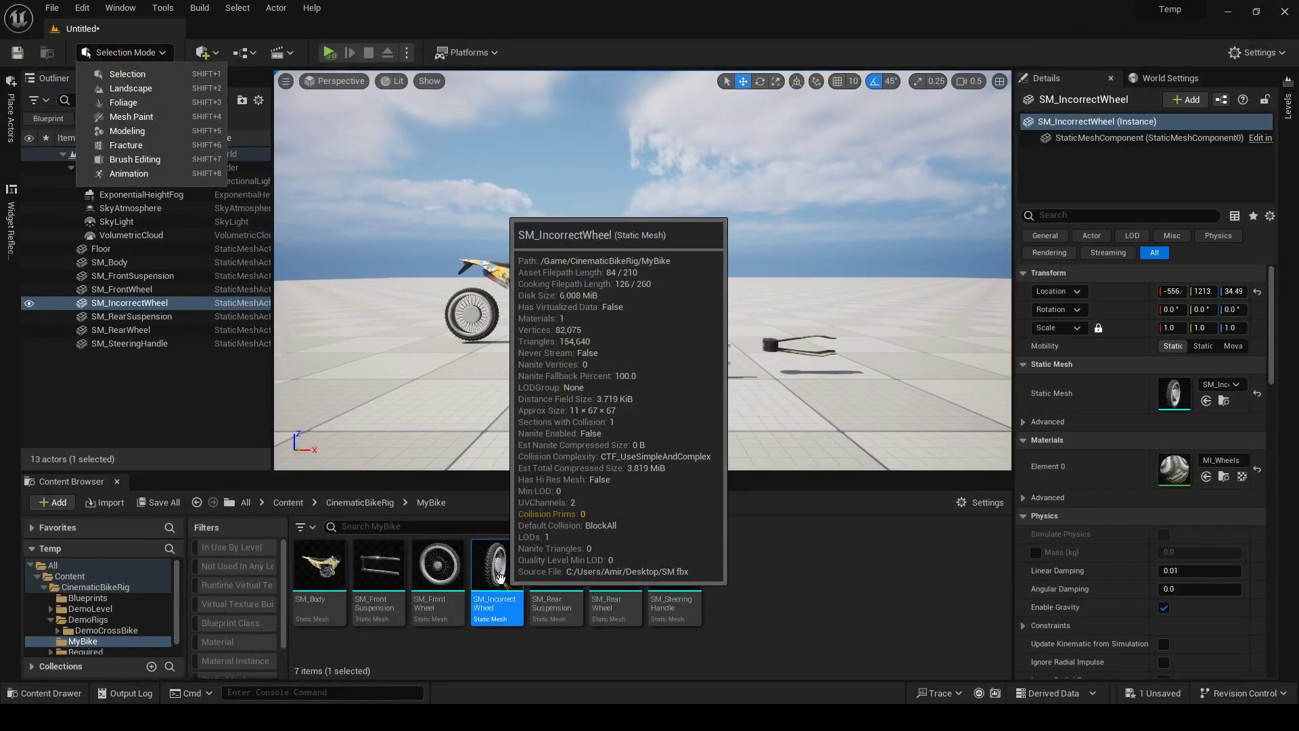
pyautogui.moveTo(500, 576); pyautogui.dragTo(517, 593)
pyautogui.click(611, 424)
pyautogui.click(599, 369)
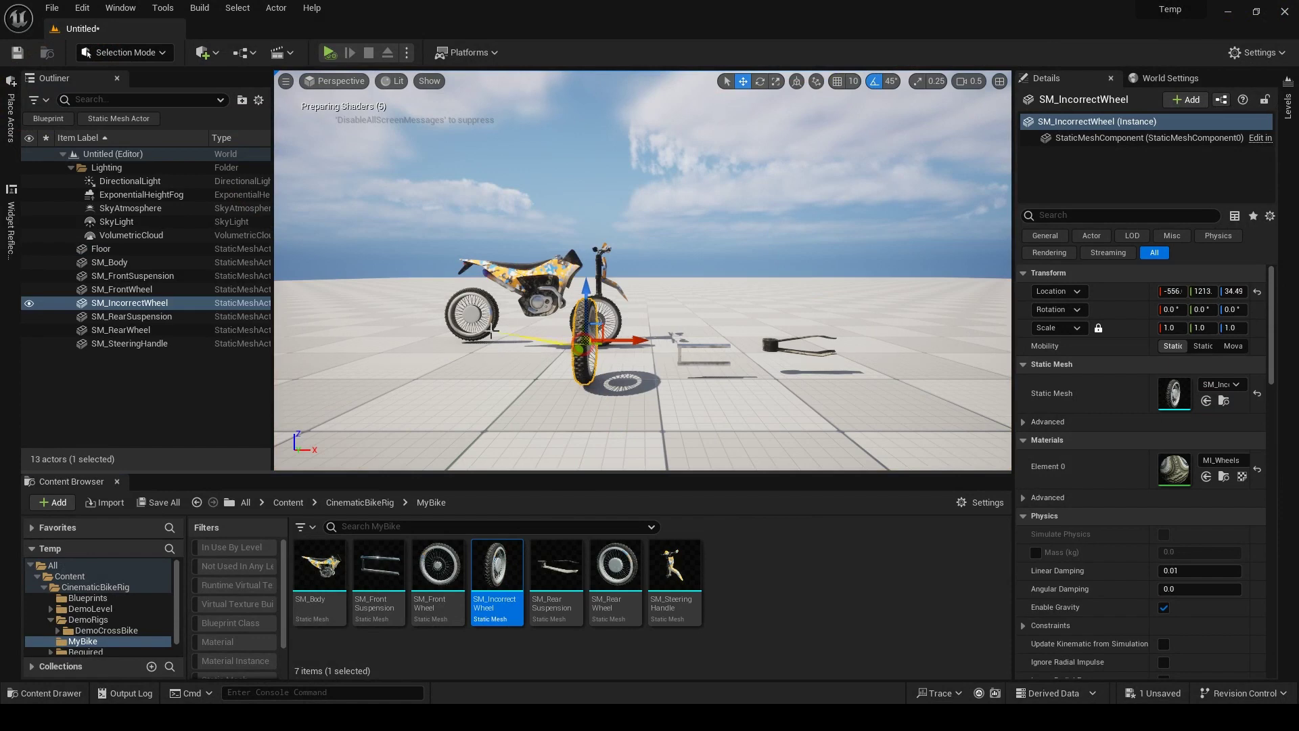
pyautogui.click(125, 52)
pyautogui.click(129, 131)
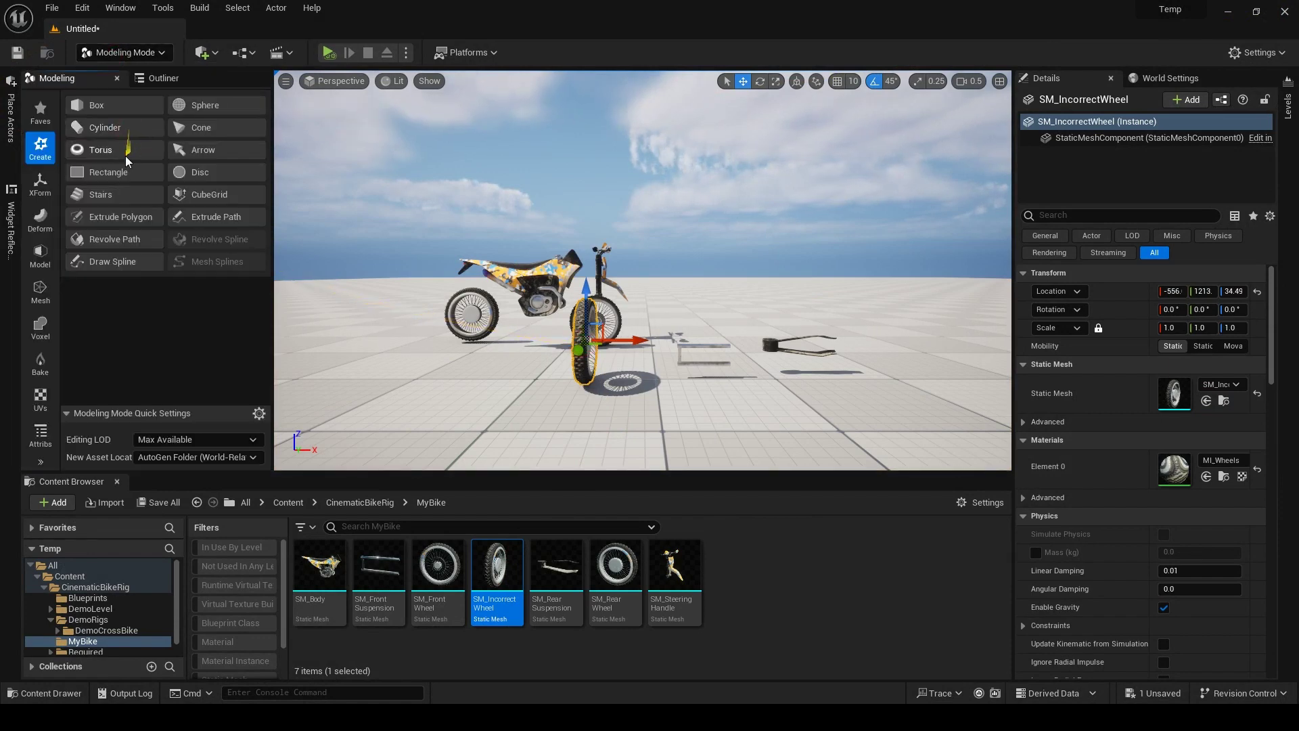
# - Rotate the pivot of SM_IncorrectWheel -90 degrees about Z with Edit Pivot and accept the change
pyautogui.click(40, 182)
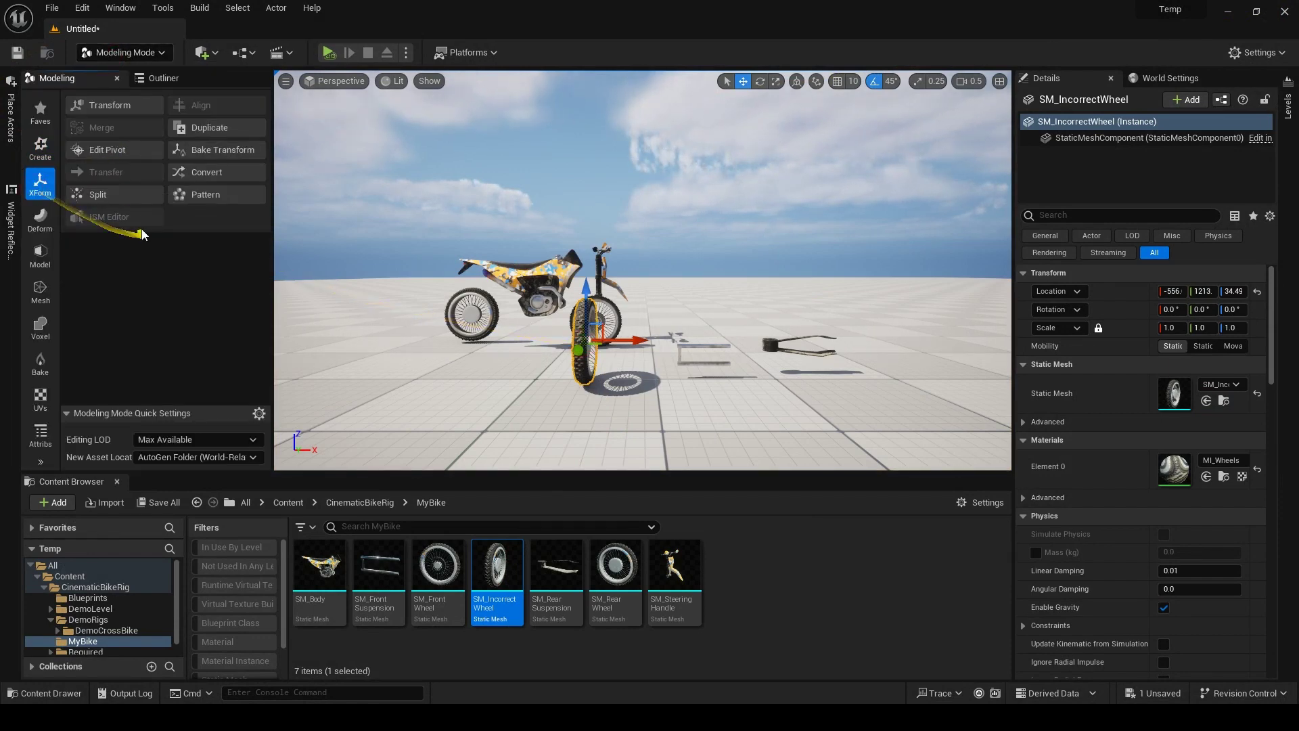
pyautogui.click(112, 147)
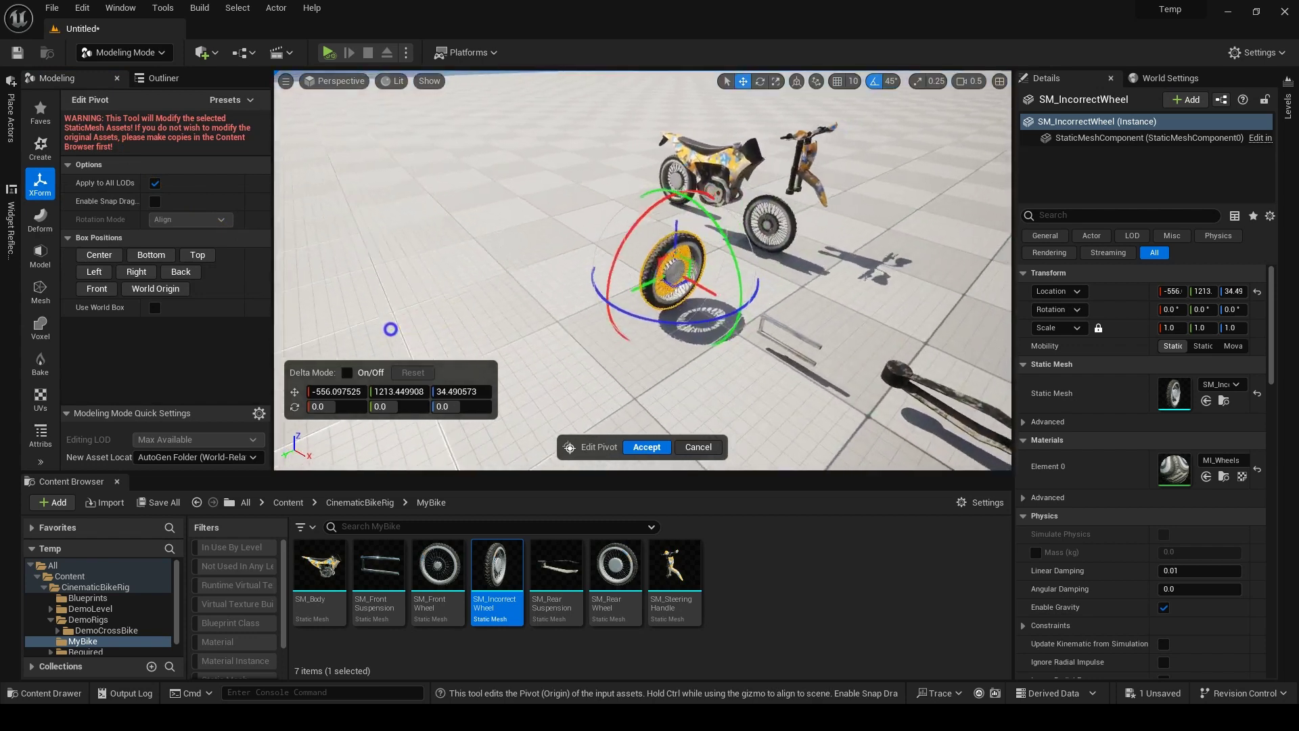
pyautogui.press('d')
pyautogui.moveTo(390, 329); pyautogui.dragTo(390, 327, button='right')
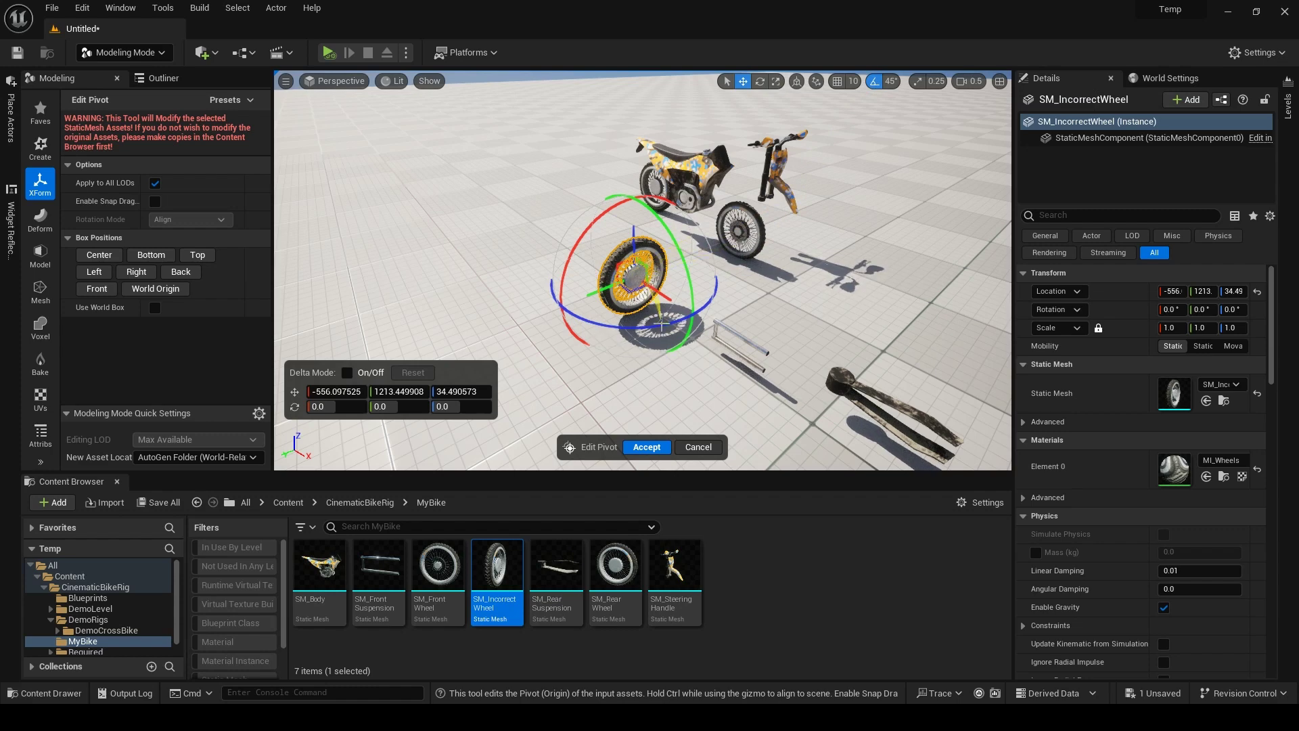
pyautogui.moveTo(660, 325); pyautogui.dragTo(733, 290)
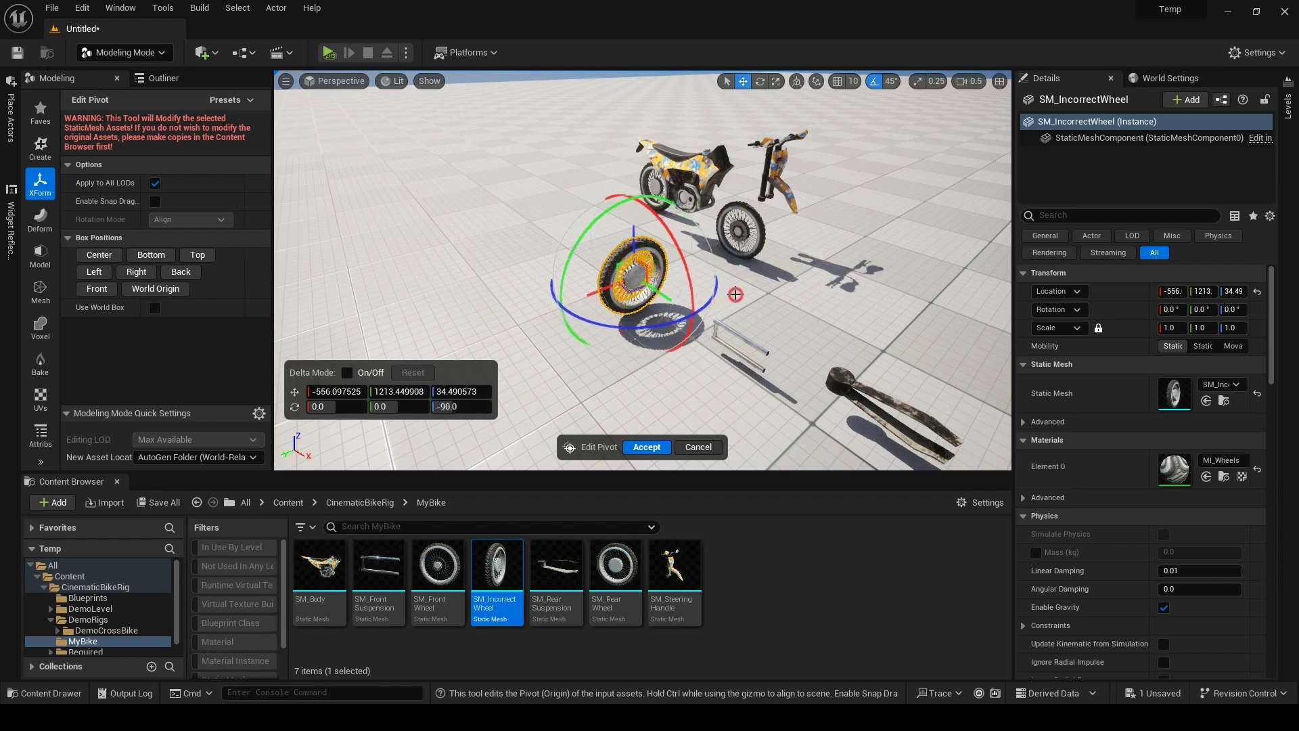
pyautogui.click(650, 448)
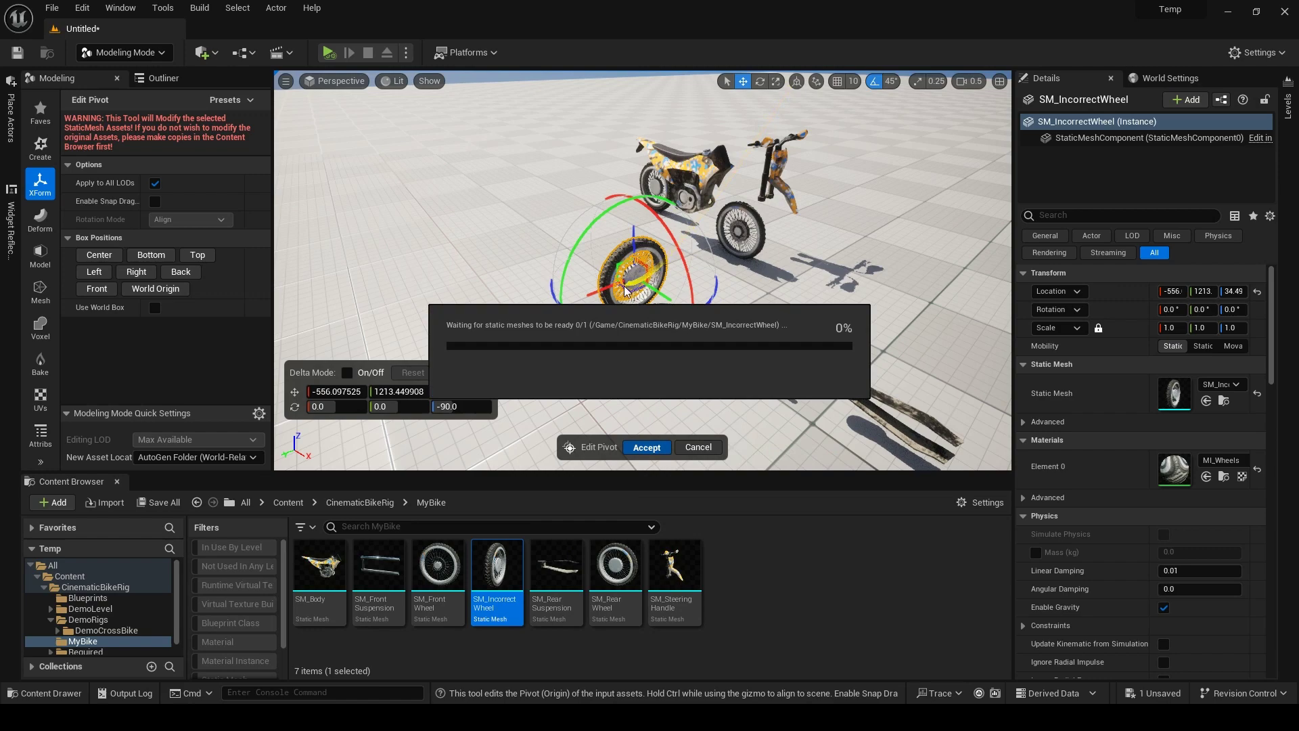
# - Place a second instance of SM_IncorrectWheel beside the first to compare its corrected orientation
pyautogui.moveTo(623, 280); pyautogui.dragTo(673, 280, button='right')
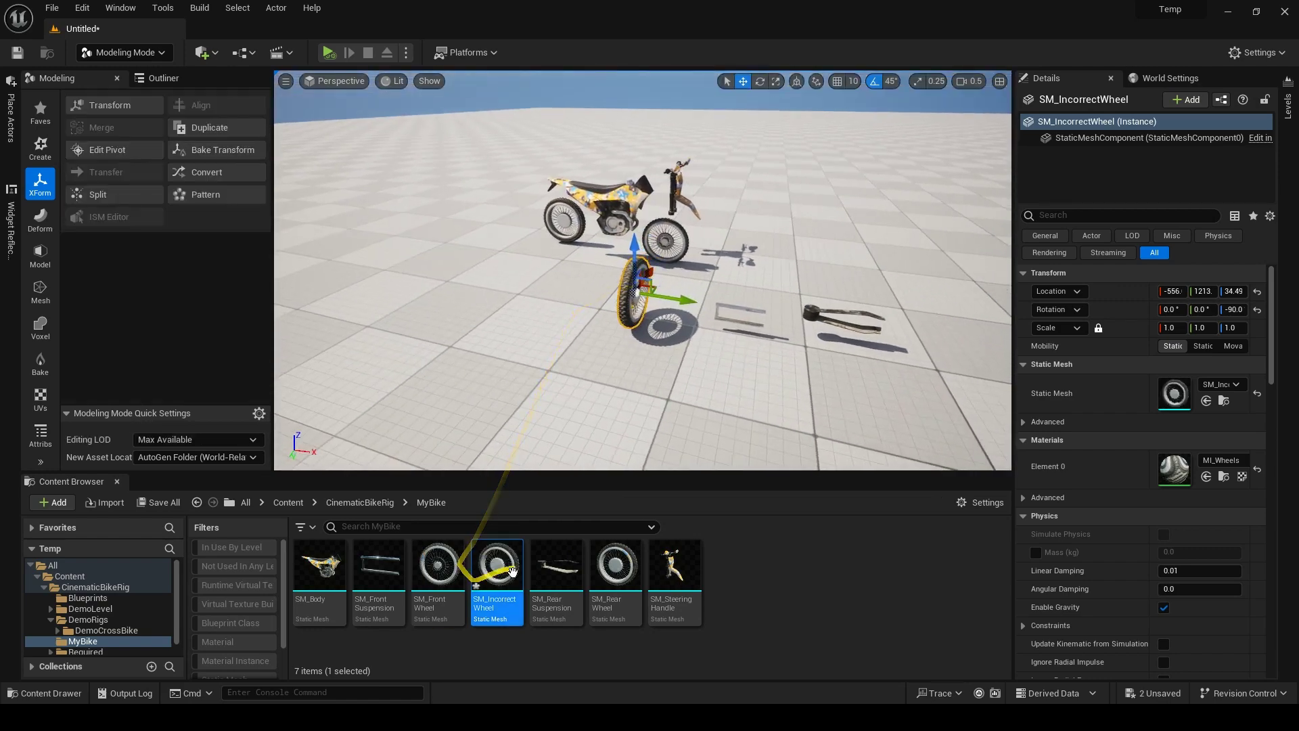
pyautogui.moveTo(502, 569); pyautogui.dragTo(538, 291)
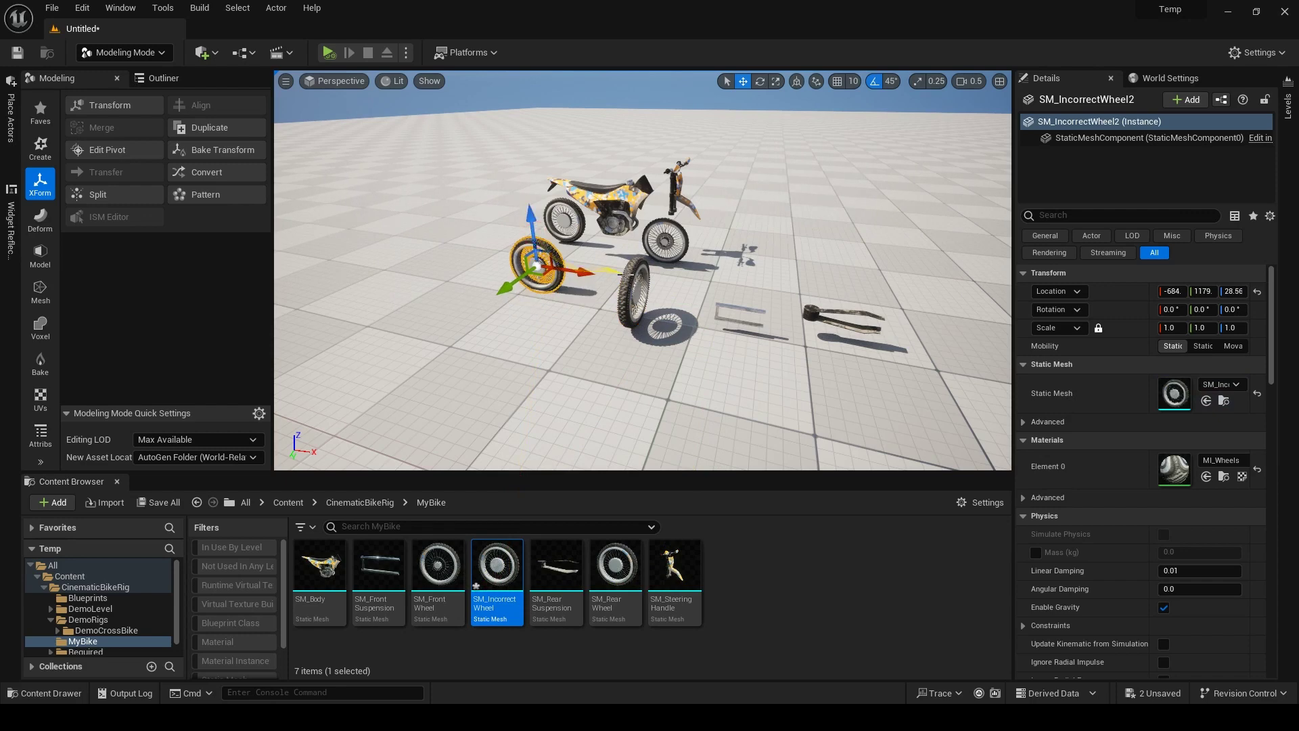
# - Delete both SM_IncorrectWheel instances from the level
pyautogui.click(651, 271)
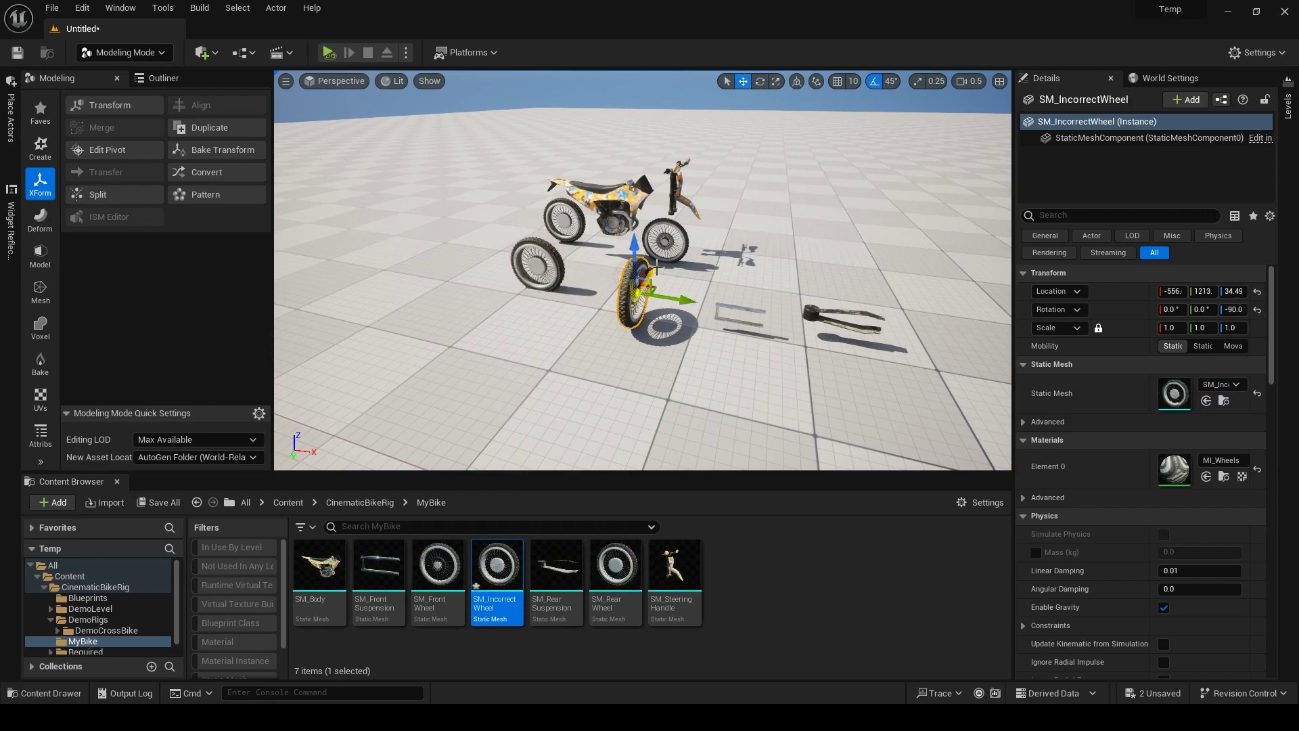
pyautogui.press('Delete')
pyautogui.click(558, 261)
pyautogui.press('Delete')
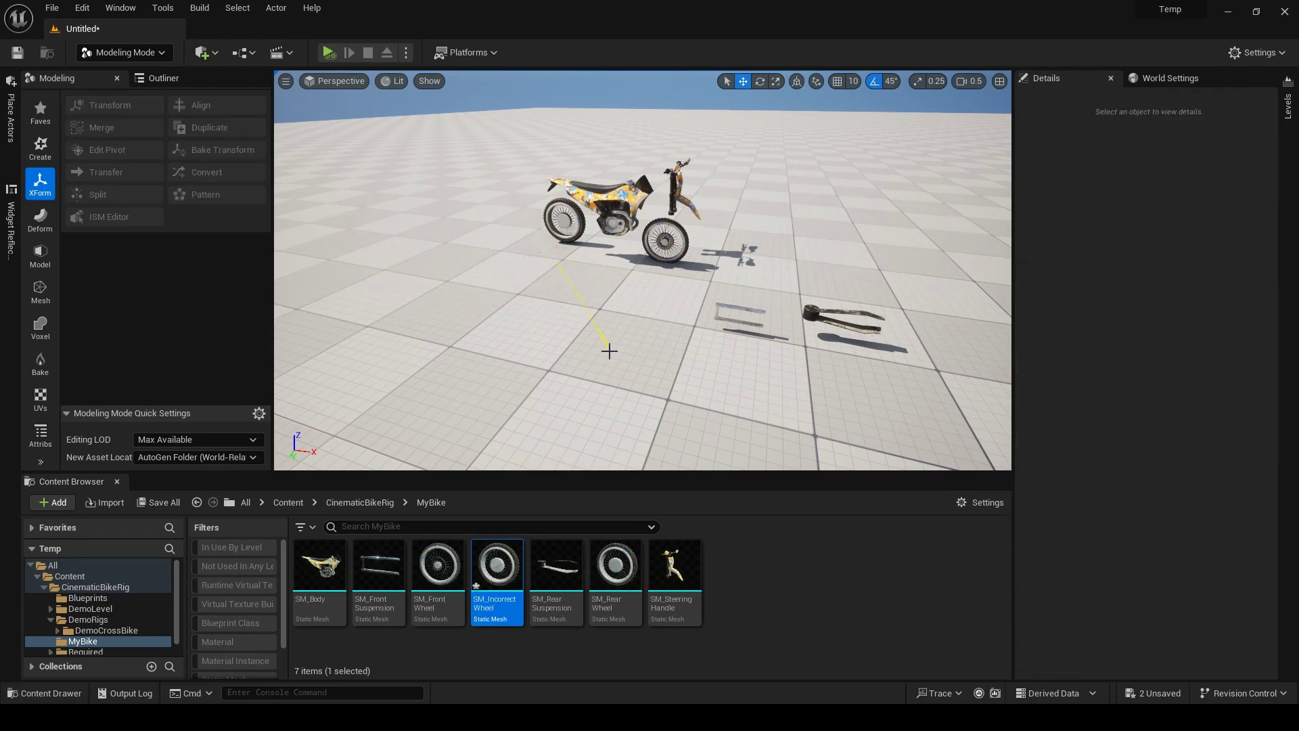